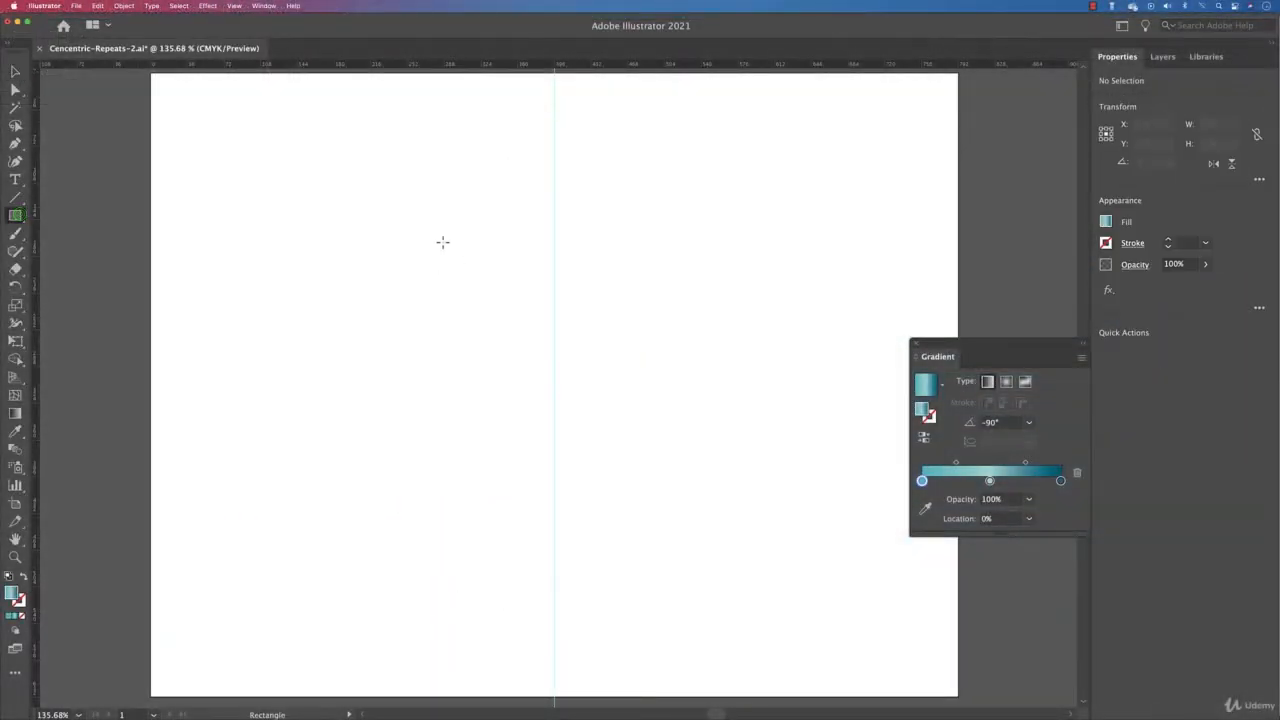
# Draw a square about 234 pt wide with no fill and a 2 pt stroke, centred horizontally on the artboard
pyautogui.moveTo(437, 238); pyautogui.dragTo(656, 478)
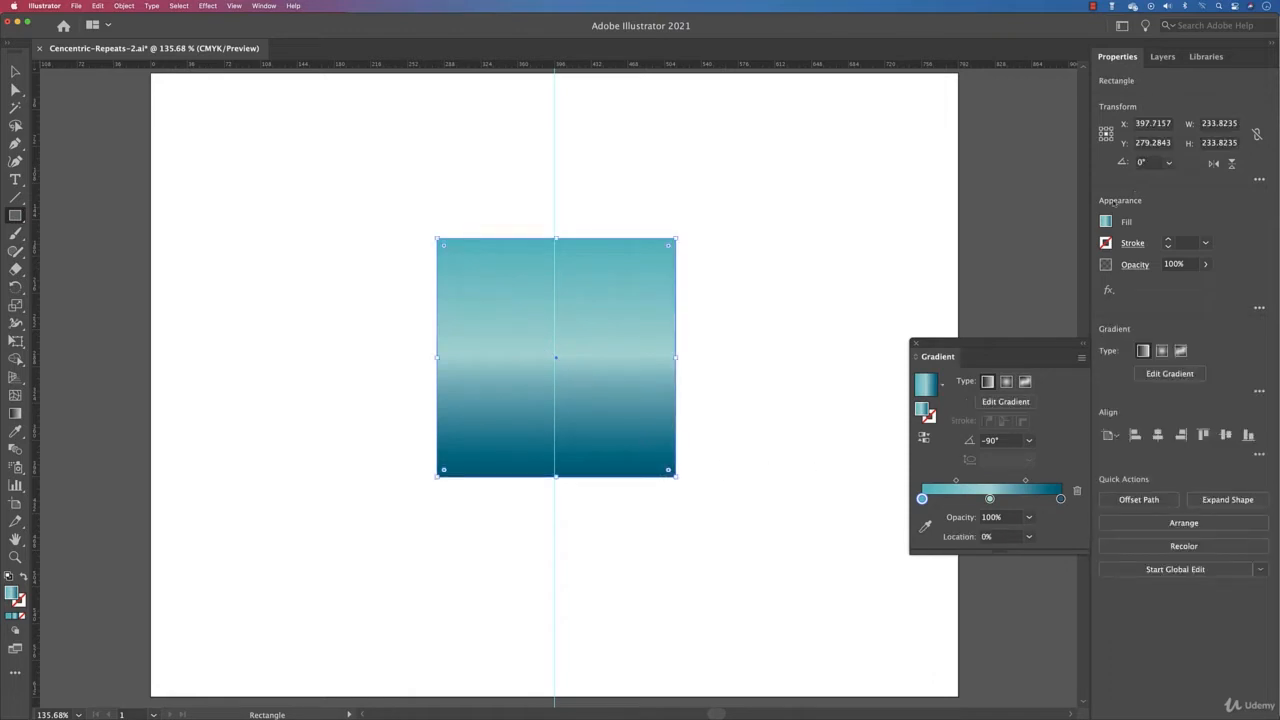
pyautogui.click(1105, 221)
pyautogui.click(945, 277)
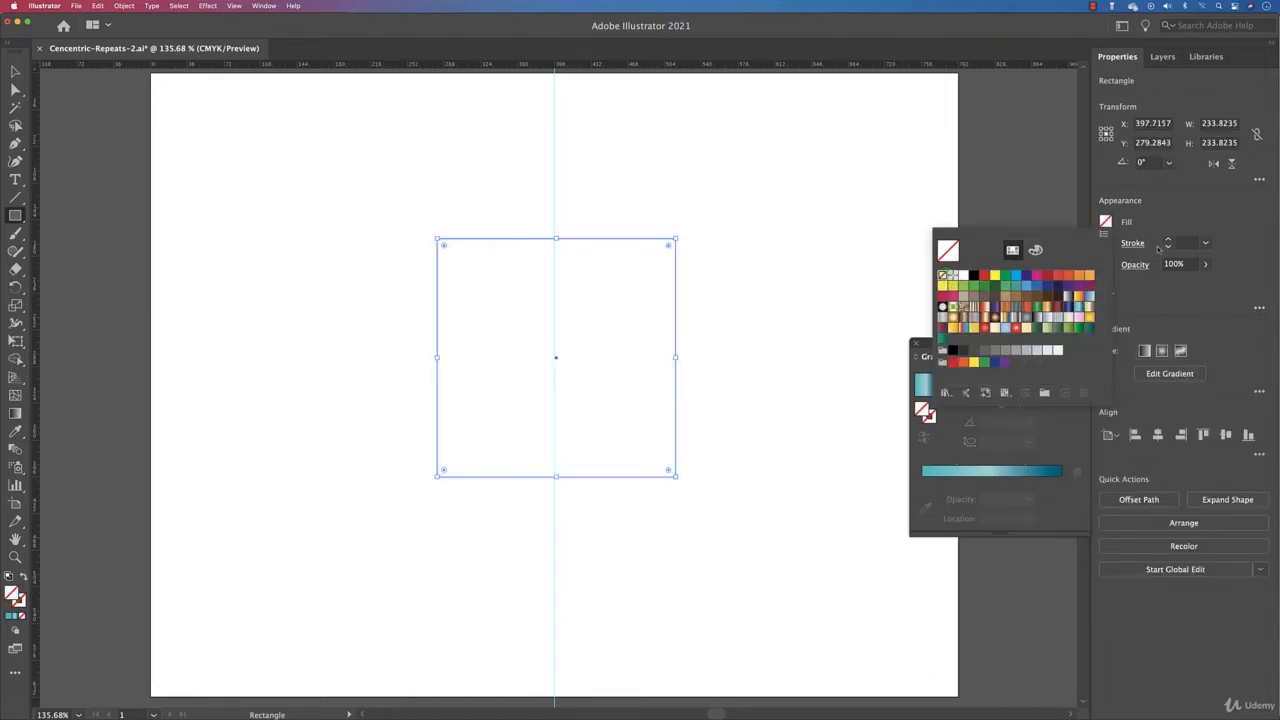
pyautogui.click(1168, 241)
pyautogui.click(1168, 241)
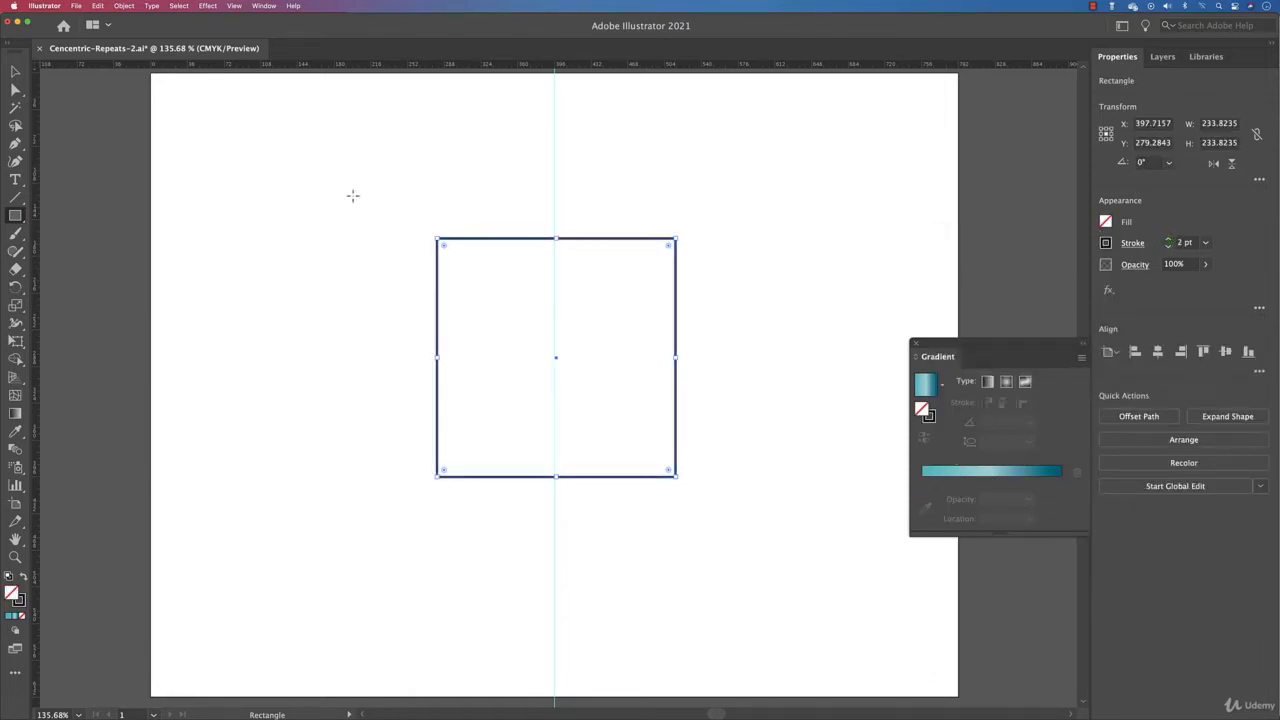
pyautogui.press('v')
pyautogui.click(1157, 351)
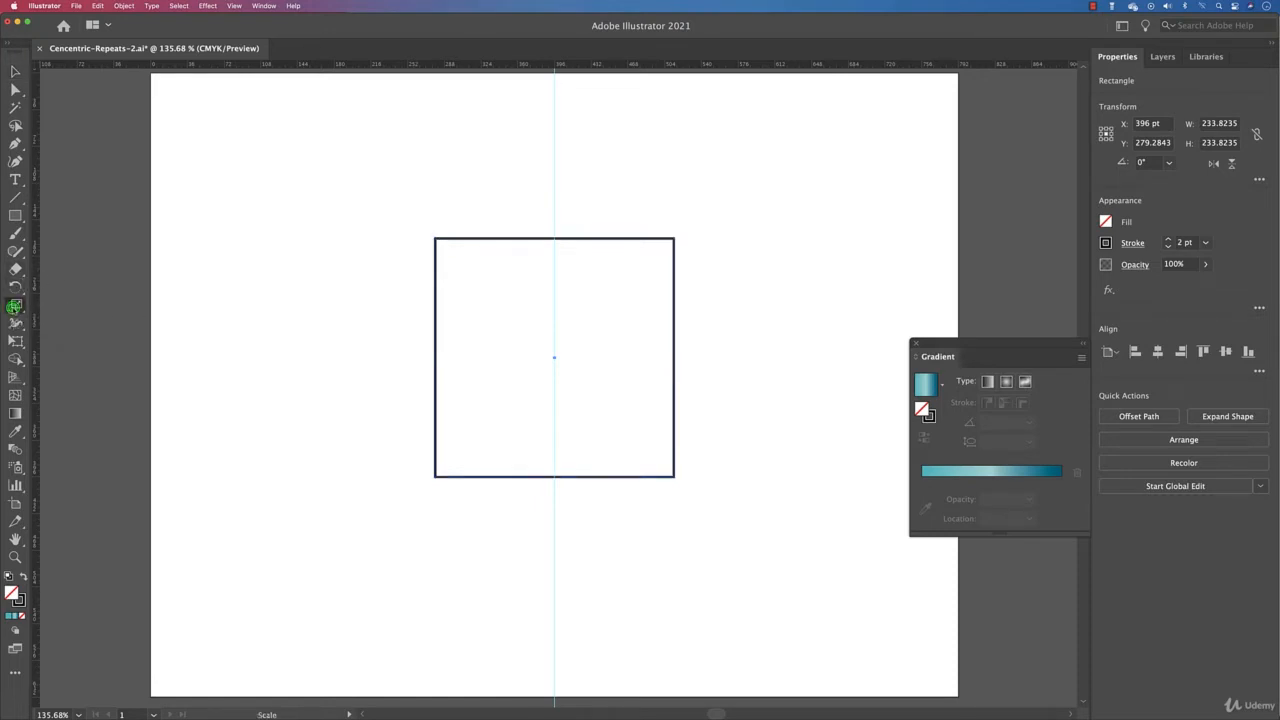
# Scale two successive copies of the square inward about its centre, to about 192 pt and about 149 pt wide
pyautogui.click(15, 306)
pyautogui.moveTo(675, 256); pyautogui.dragTo(647, 268)
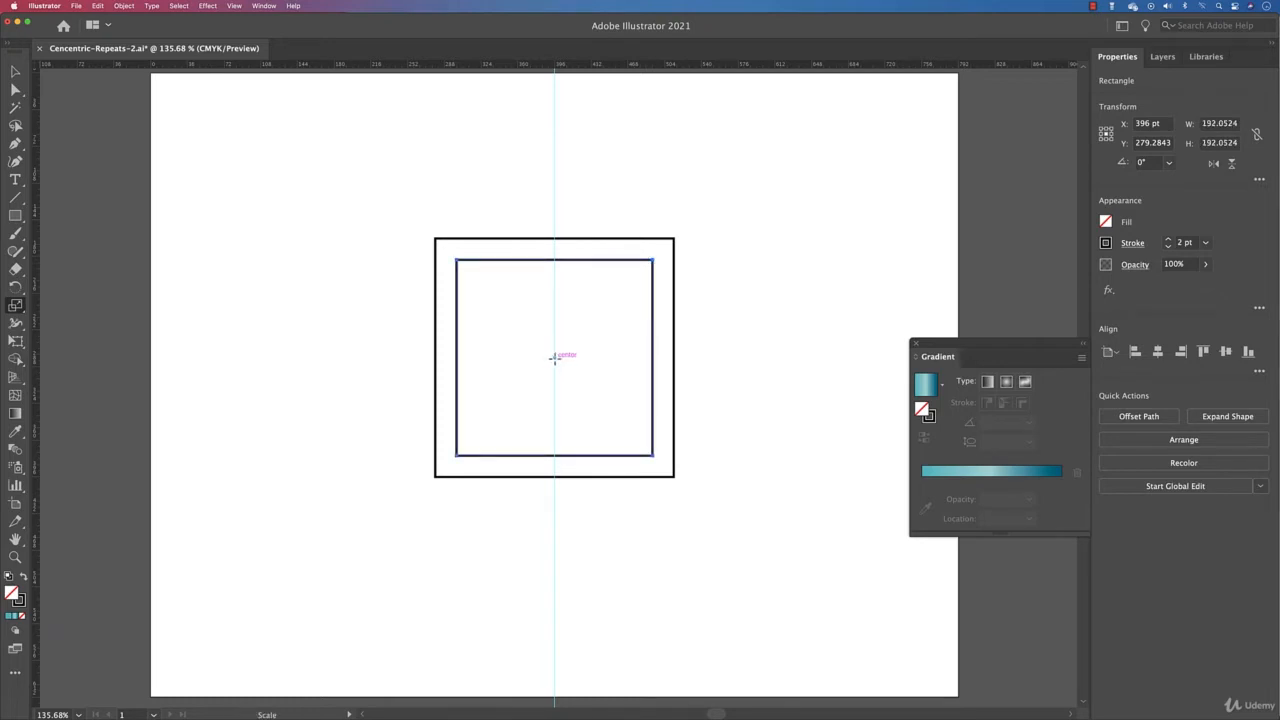
pyautogui.moveTo(656, 263); pyautogui.dragTo(636, 291)
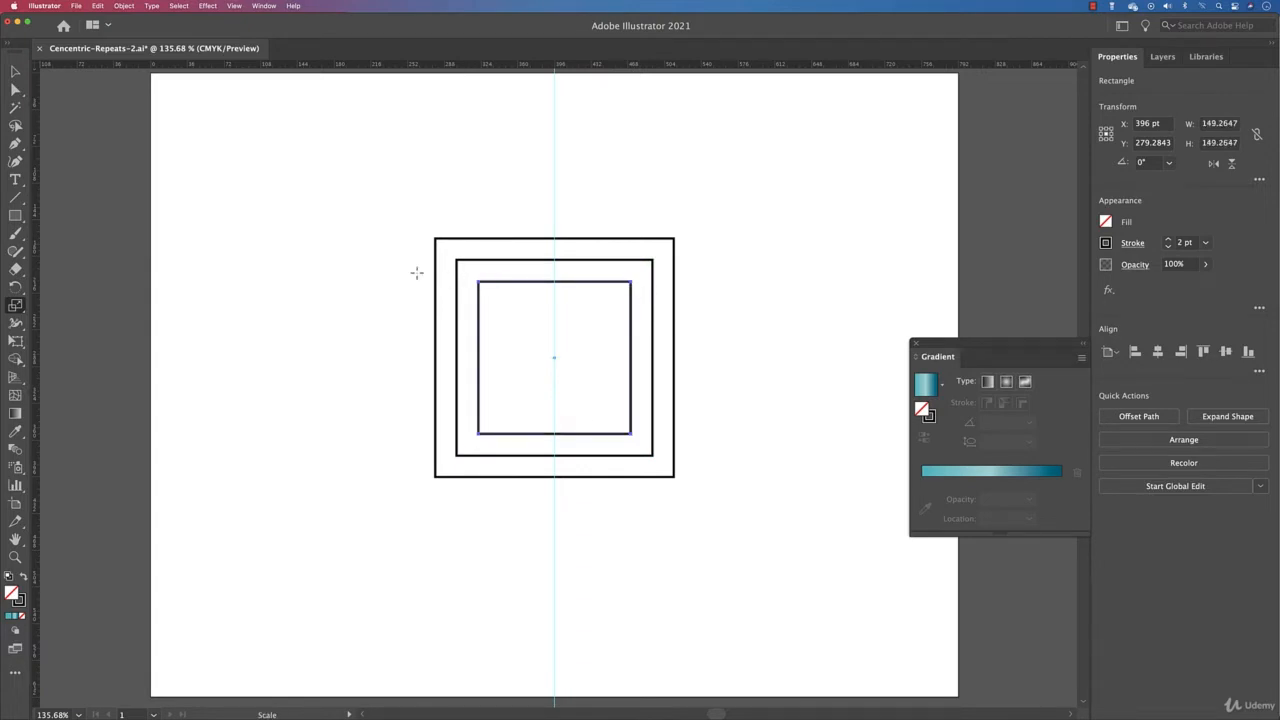
# Repeat the last scaled-copy transformation seven times, until the innermost square is about 26 pt wide
pyautogui.press('v')
pyautogui.click(127, 7)
pyautogui.moveTo(140, 21)
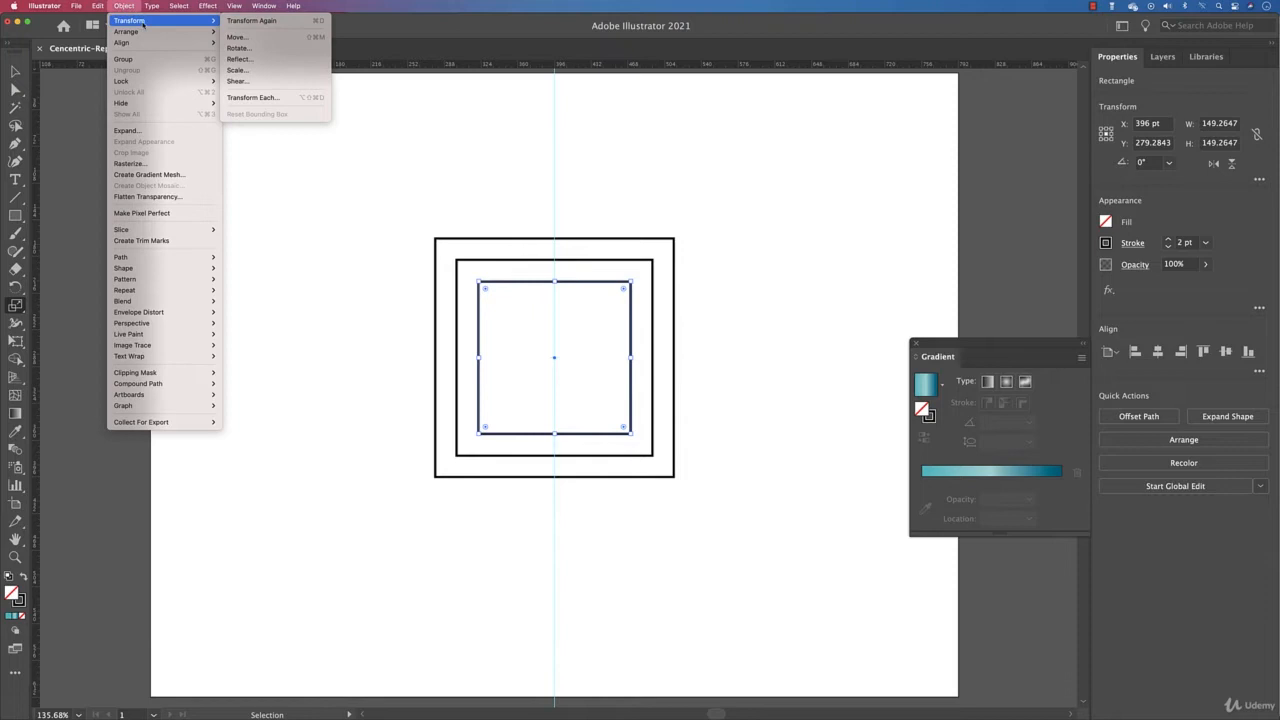
pyautogui.click(244, 21)
pyautogui.press('super+d')
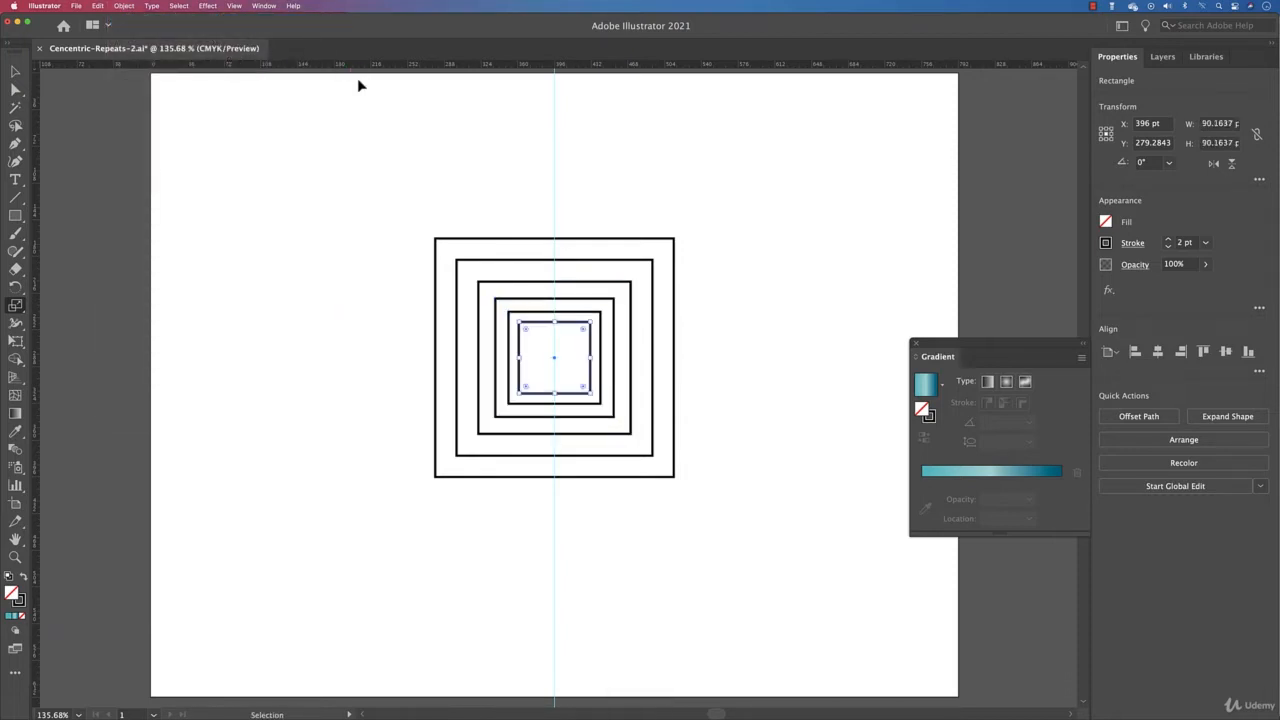
pyautogui.press('super+d')
pyautogui.press('super+d')
pyautogui.press('super+d')
pyautogui.press('super+d')
pyautogui.press('super+d')
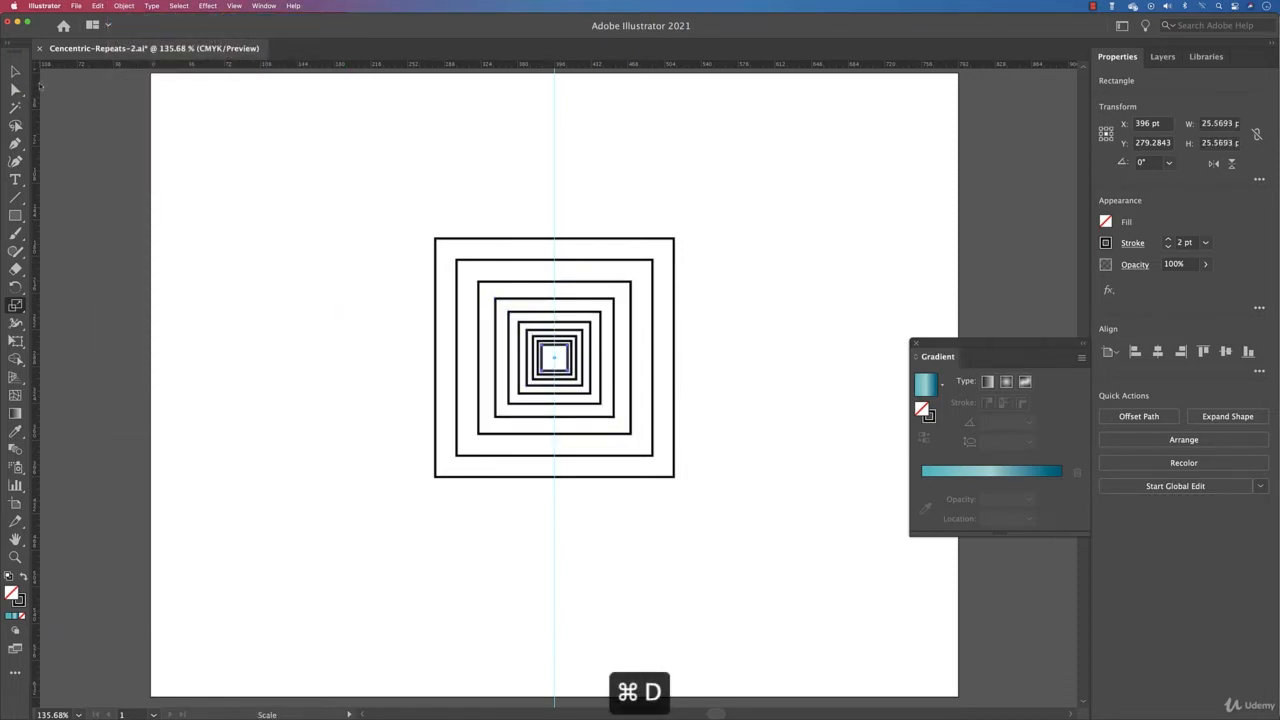
# Scale the whole set of concentric squares down to 125 pt wide and place it in the artboard's upper-left corner
pyautogui.click(348, 186)
pyautogui.moveTo(321, 247); pyautogui.dragTo(406, 265)
pyautogui.click(691, 349)
pyautogui.moveTo(657, 346); pyautogui.dragTo(642, 349)
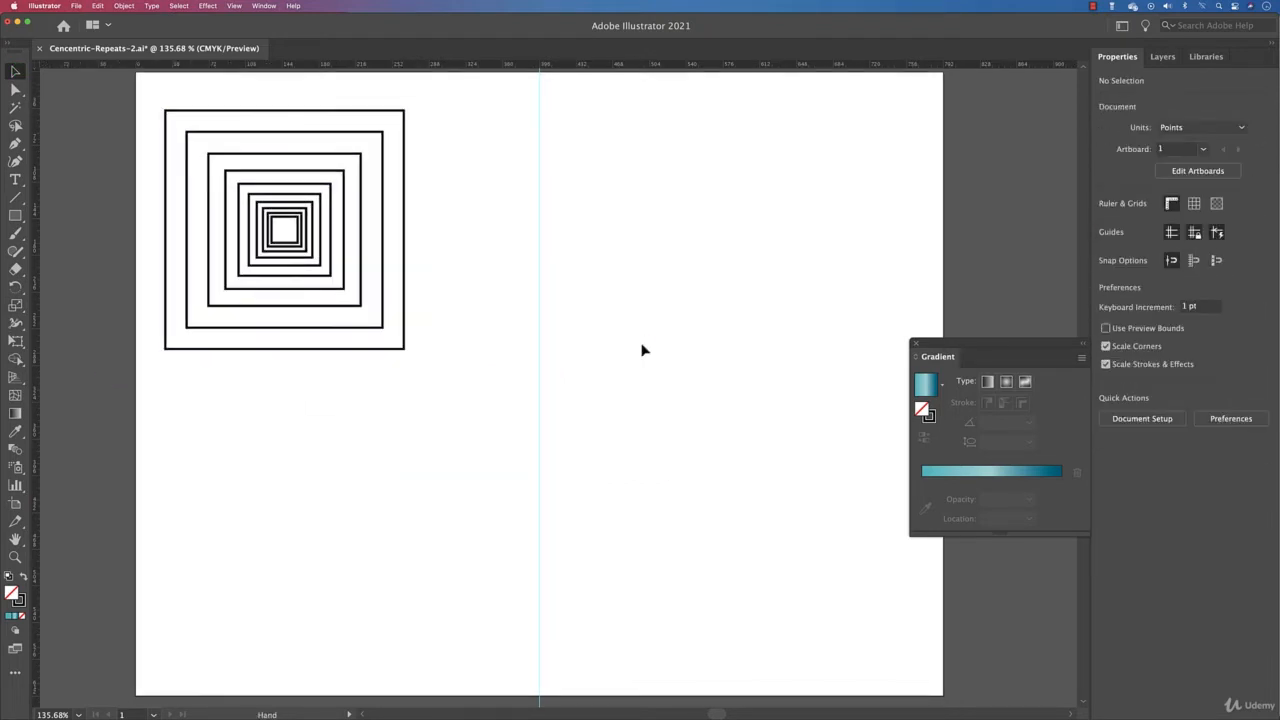
pyautogui.click(383, 349)
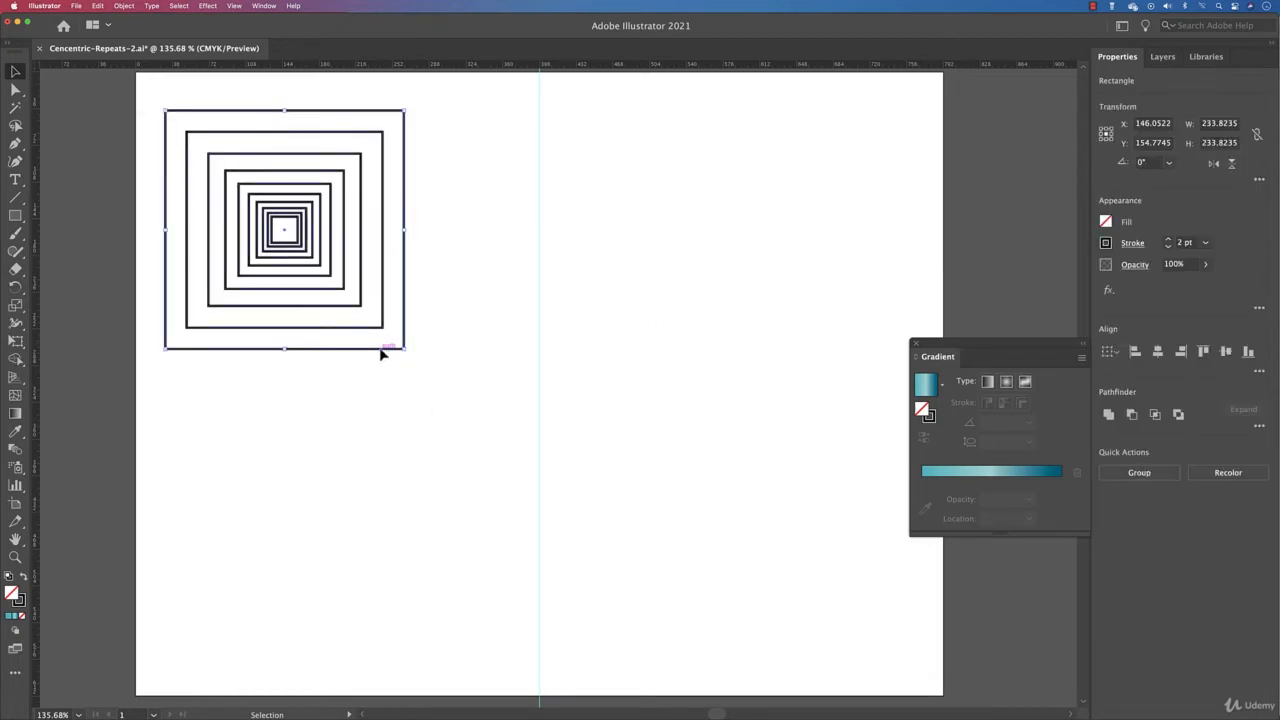
pyautogui.moveTo(404, 349); pyautogui.dragTo(349, 294)
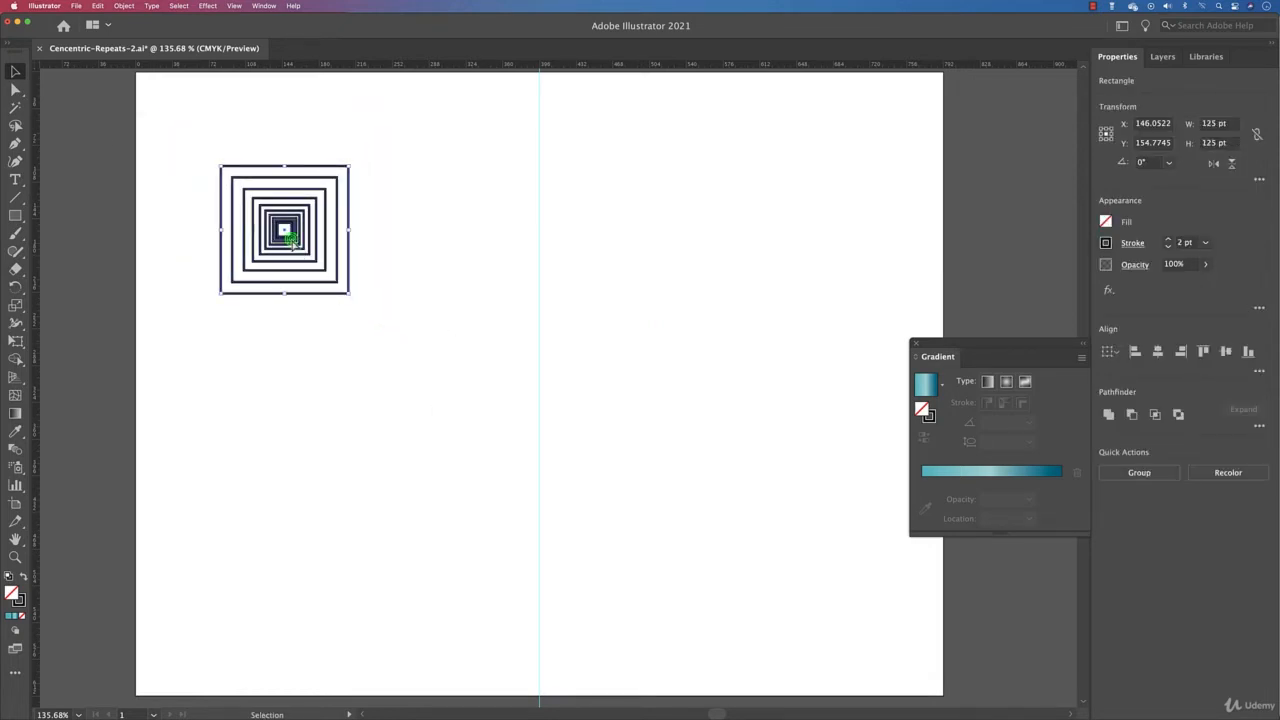
pyautogui.moveTo(286, 232); pyautogui.dragTo(227, 168)
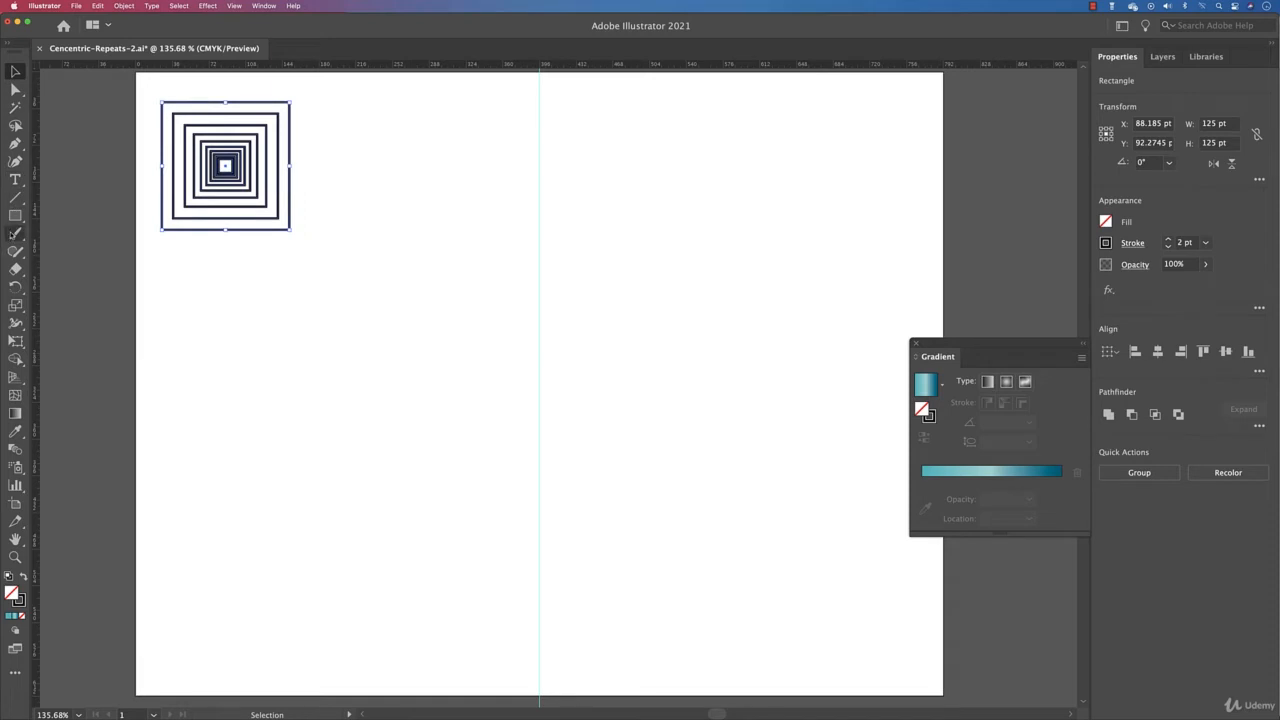
# Draw a new square about 250 pt wide below the first set and centre it horizontally on the artboard
pyautogui.click(15, 215)
pyautogui.press('super+a')
pyautogui.moveTo(401, 270); pyautogui.dragTo(657, 462)
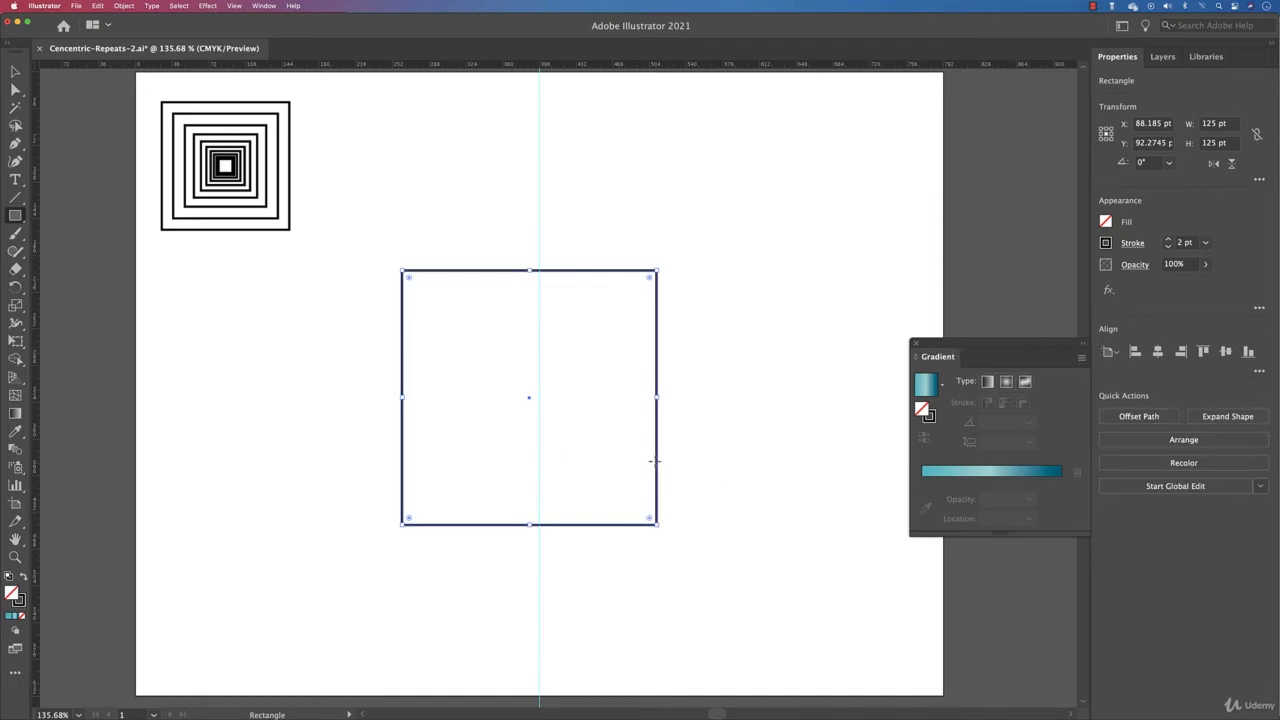
pyautogui.click(1157, 352)
pyautogui.press('v')
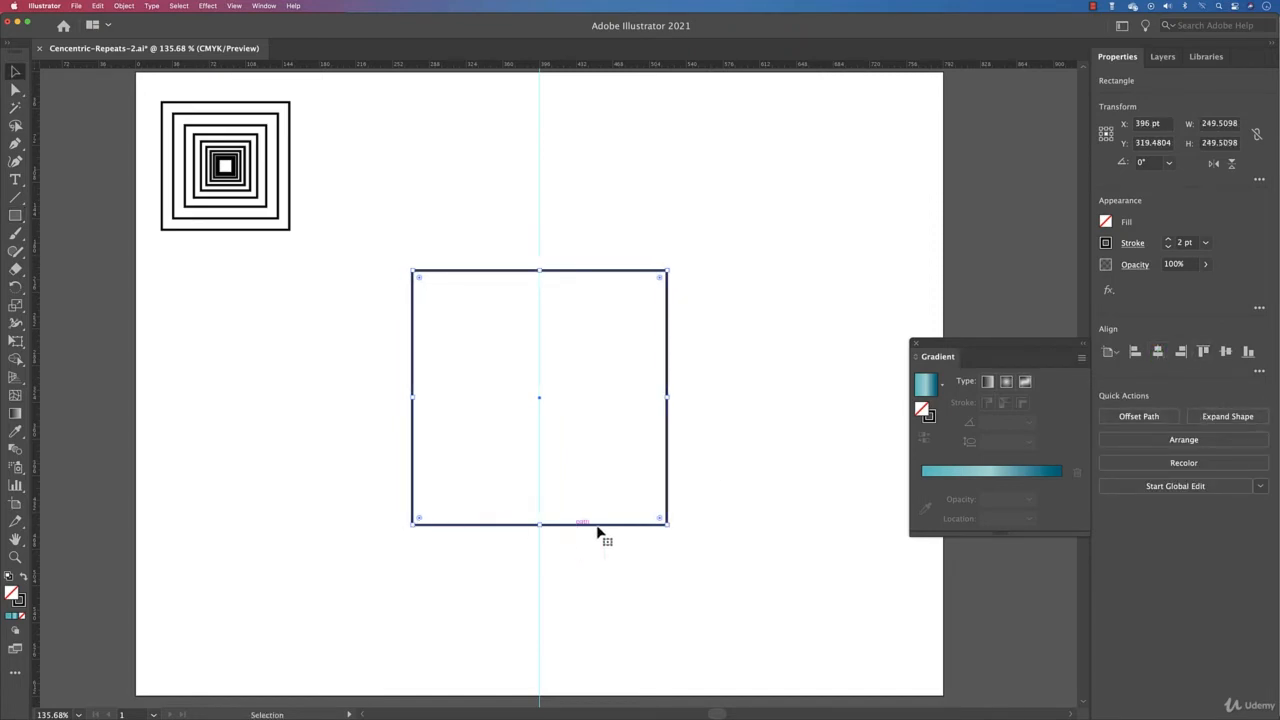
# Scale copies of the square about its bottom centre: one about 216 pt, the same scaling repeated twice, and a last one about 130 pt
pyautogui.moveTo(594, 526); pyautogui.dragTo(594, 510)
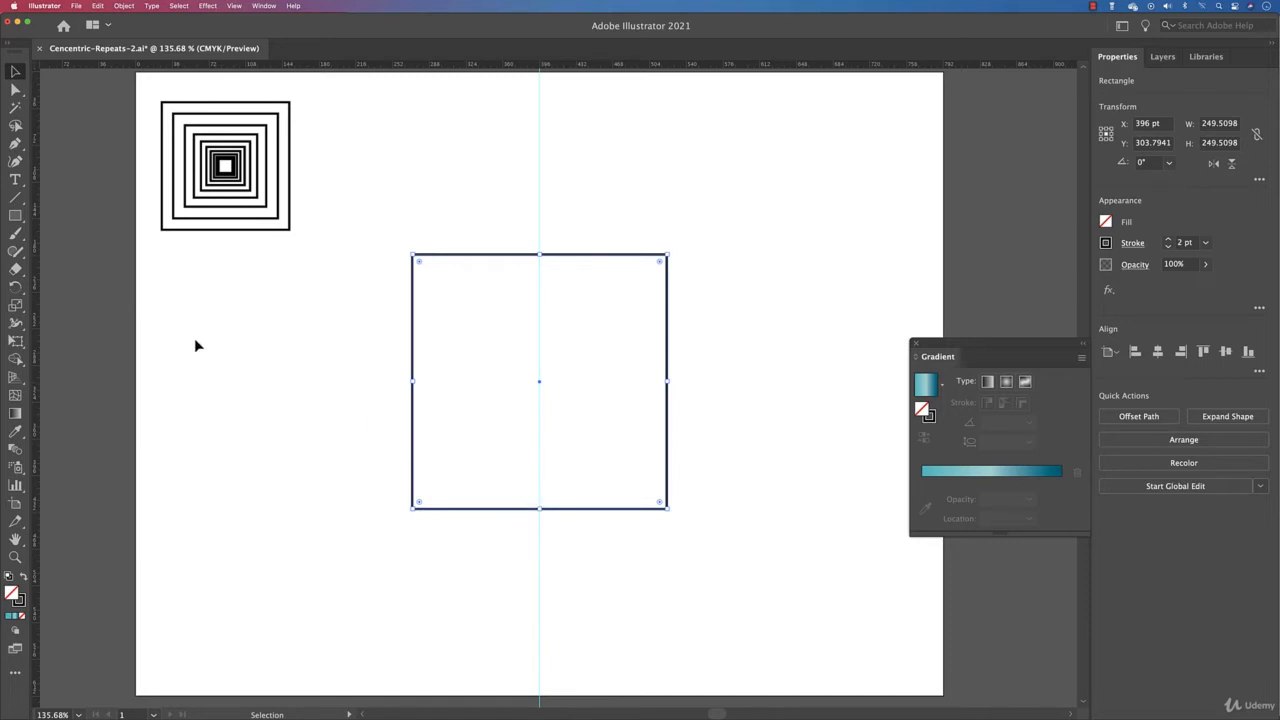
pyautogui.click(15, 304)
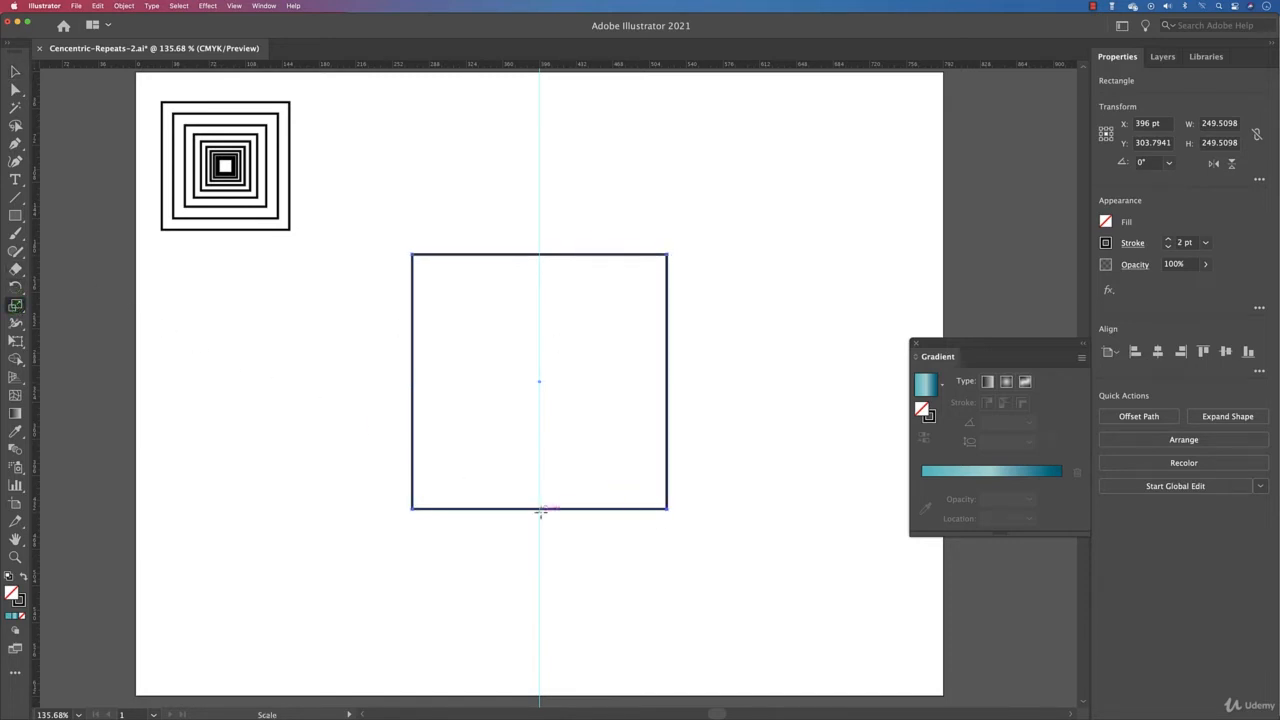
pyautogui.press('super+z')
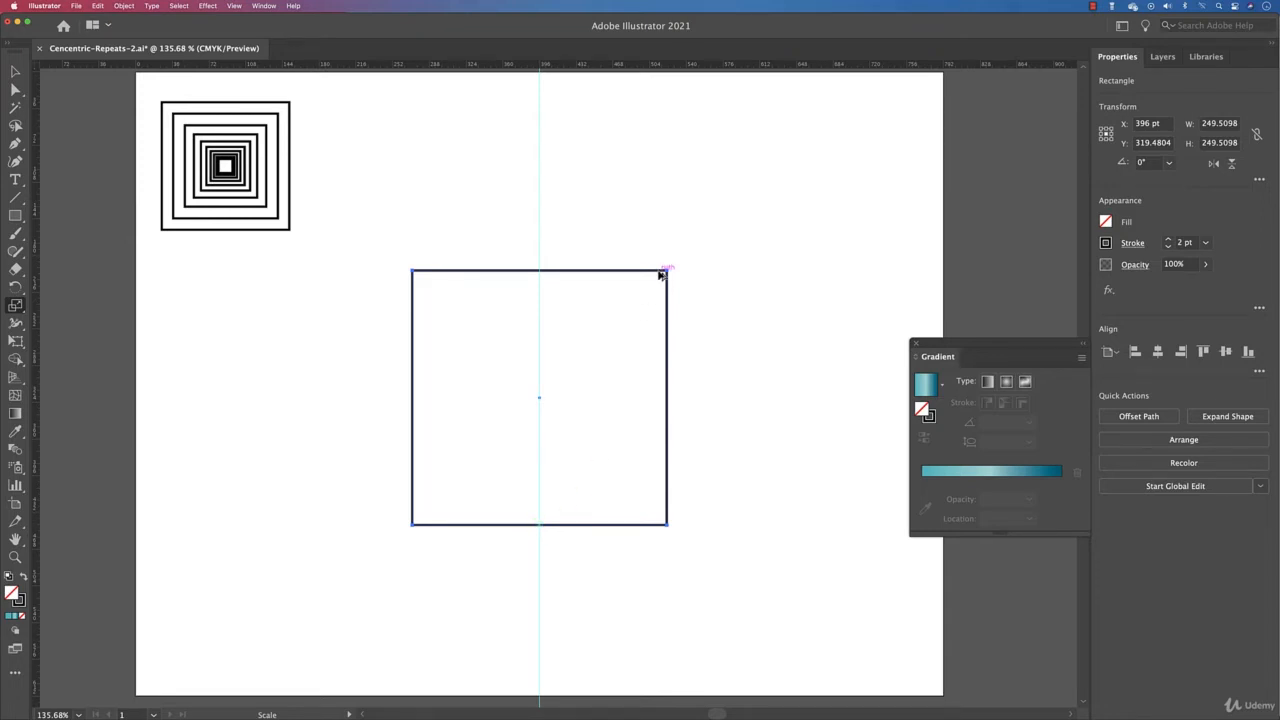
pyautogui.moveTo(660, 273); pyautogui.dragTo(650, 303)
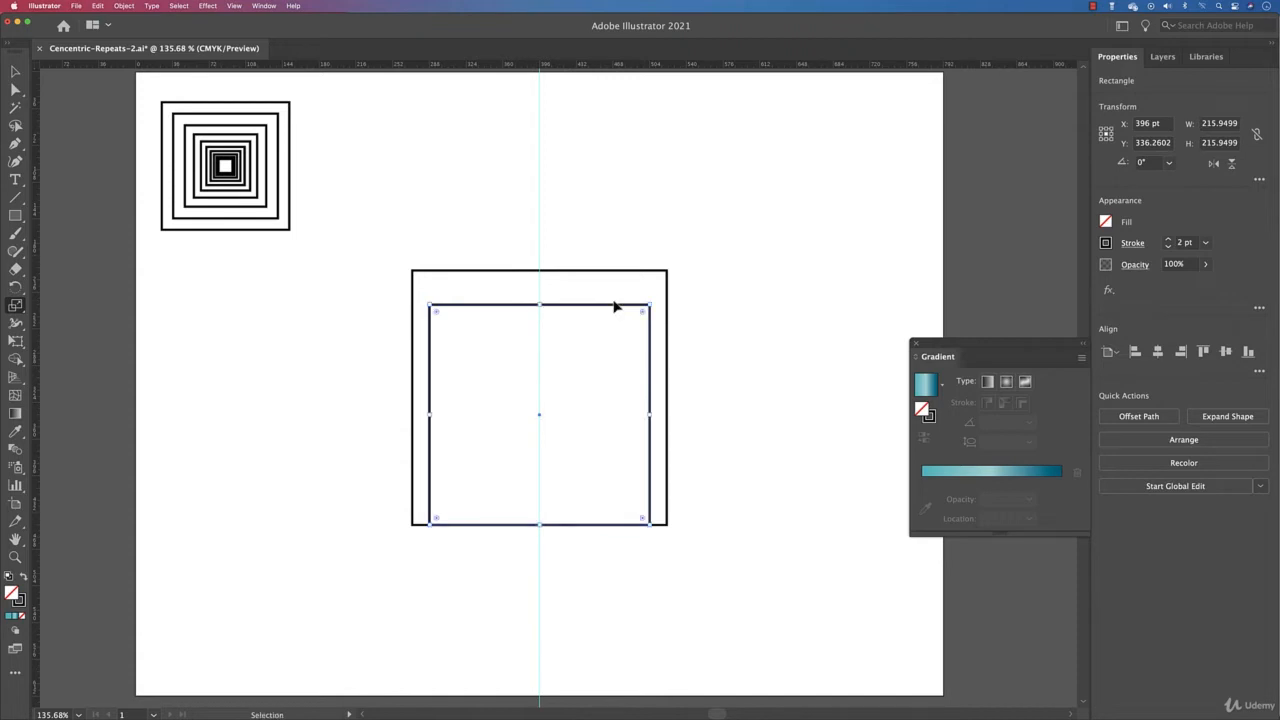
pyautogui.press('super+d')
pyautogui.press('super+d')
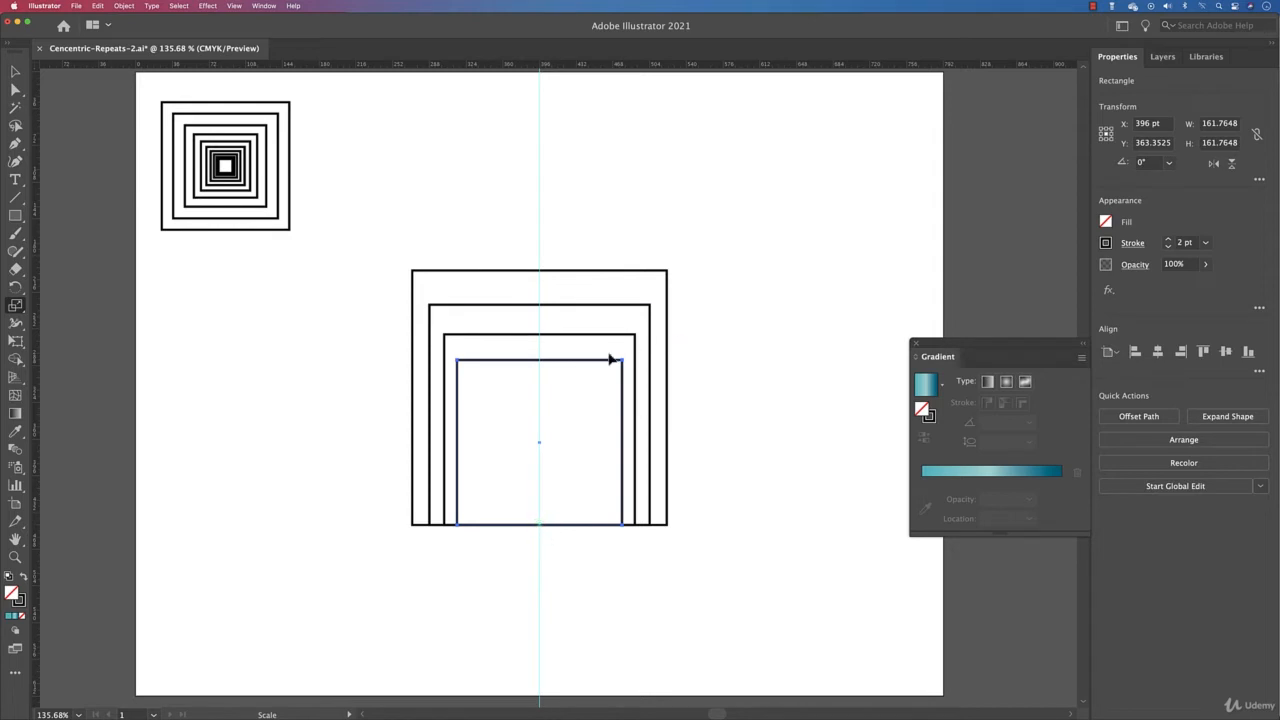
pyautogui.moveTo(614, 364); pyautogui.dragTo(599, 391)
pyautogui.click(15, 71)
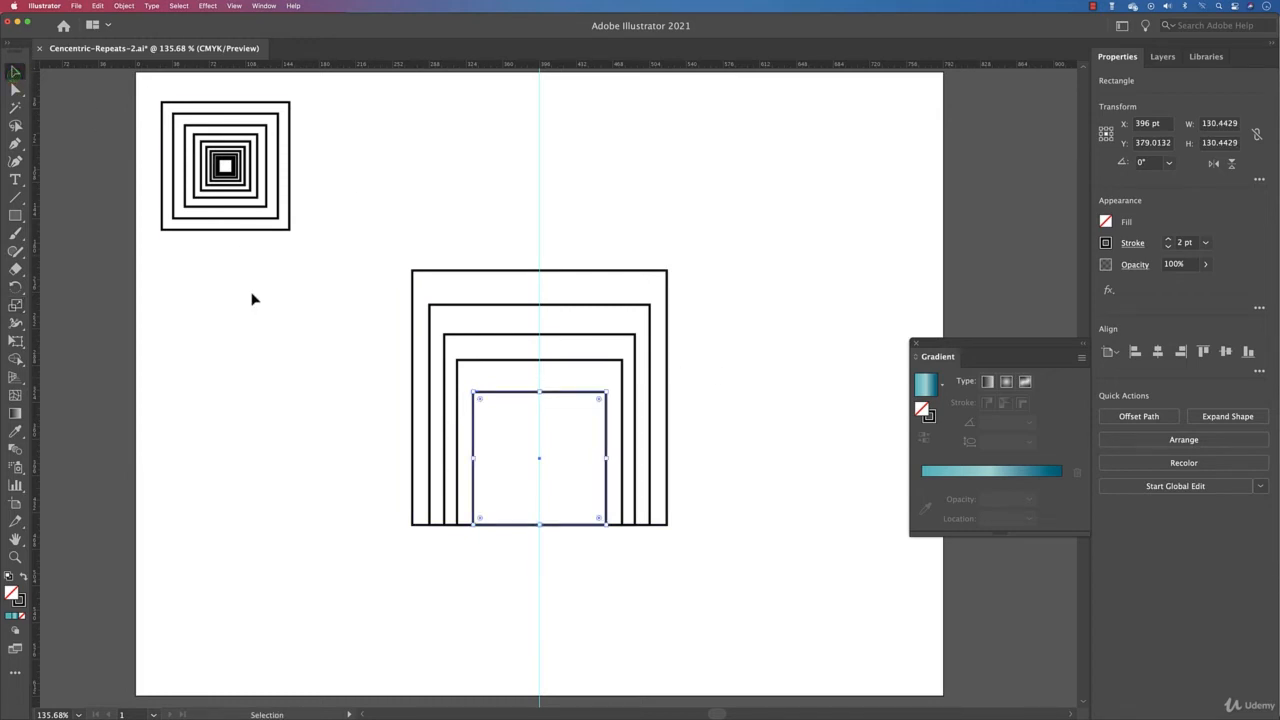
# Shrink the bottom-aligned squares together and place them beside the first set along the artboard's upper edge
pyautogui.moveTo(314, 322); pyautogui.dragTo(566, 280)
pyautogui.moveTo(584, 350); pyautogui.dragTo(457, 237)
pyautogui.click(398, 371)
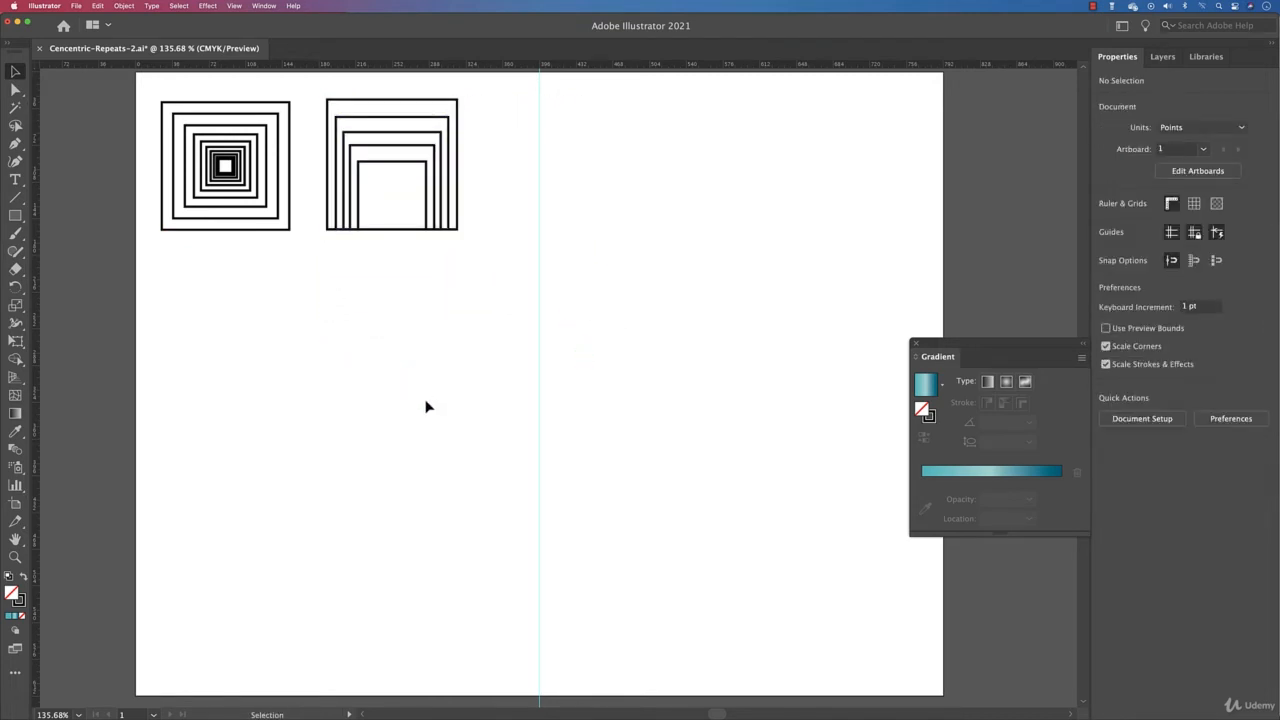
# Draw another square about 197 pt wide in the empty middle area and centre it horizontally on the artboard
pyautogui.press('m')
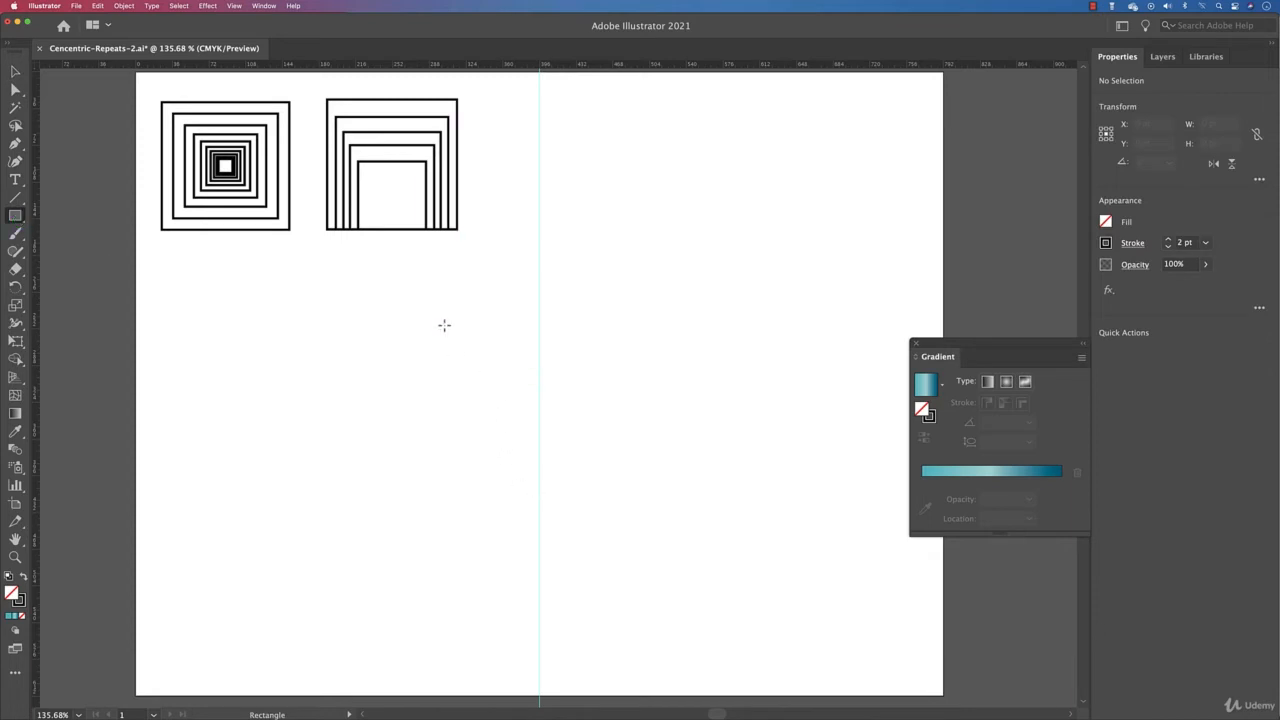
pyautogui.moveTo(444, 325); pyautogui.dragTo(646, 525)
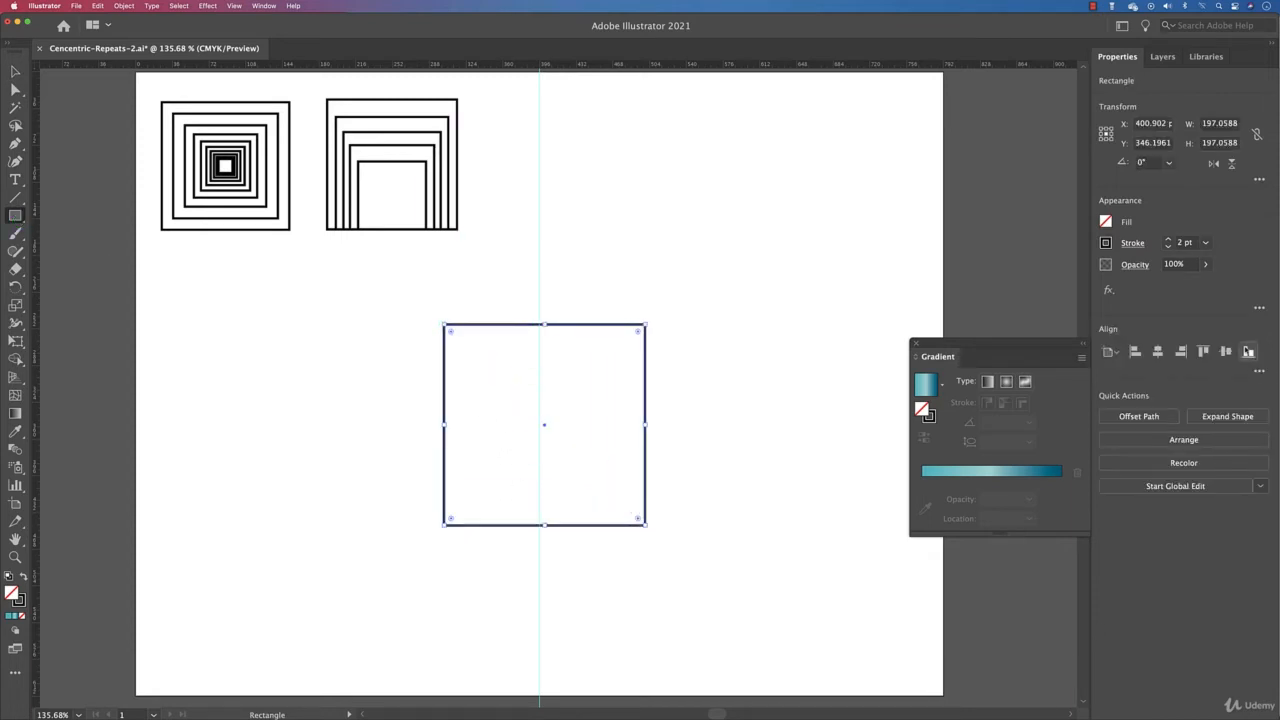
pyautogui.click(1157, 351)
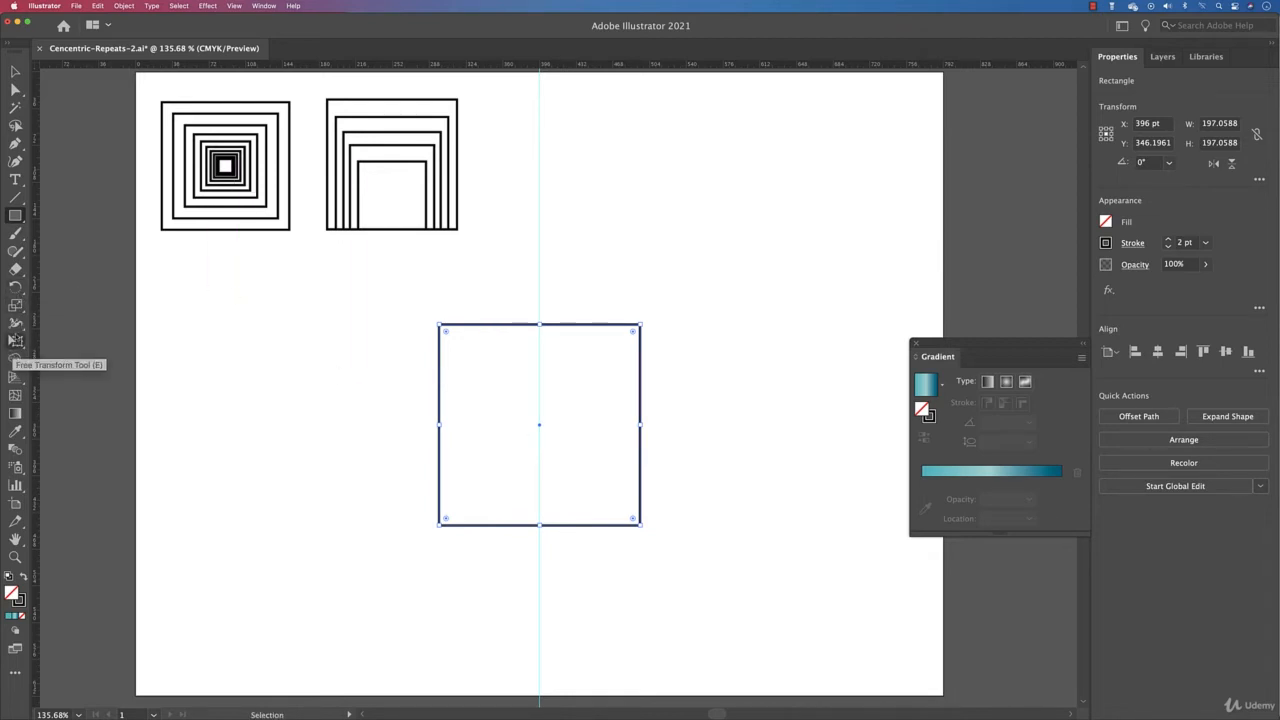
# Make a copy of the square scaled uniformly to 90% with Scale Strokes & Effects enabled
pyautogui.doubleClick(15, 304)
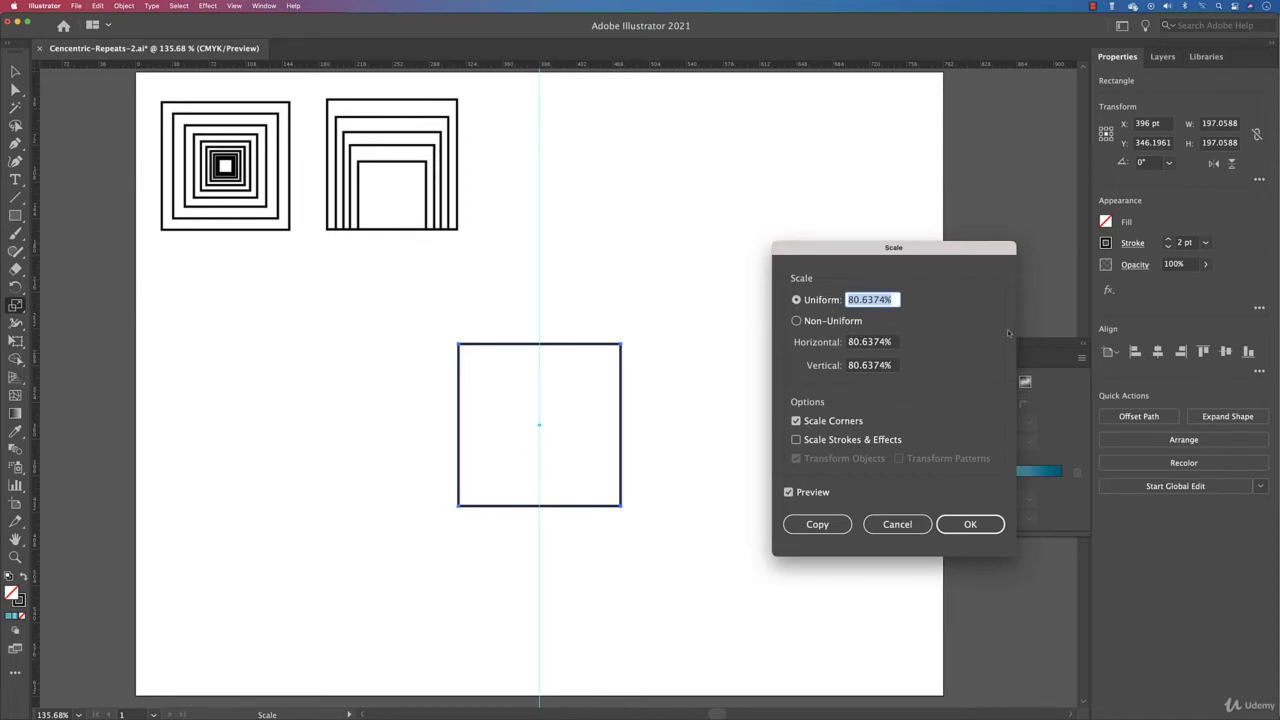
pyautogui.write('90')
pyautogui.click(846, 443)
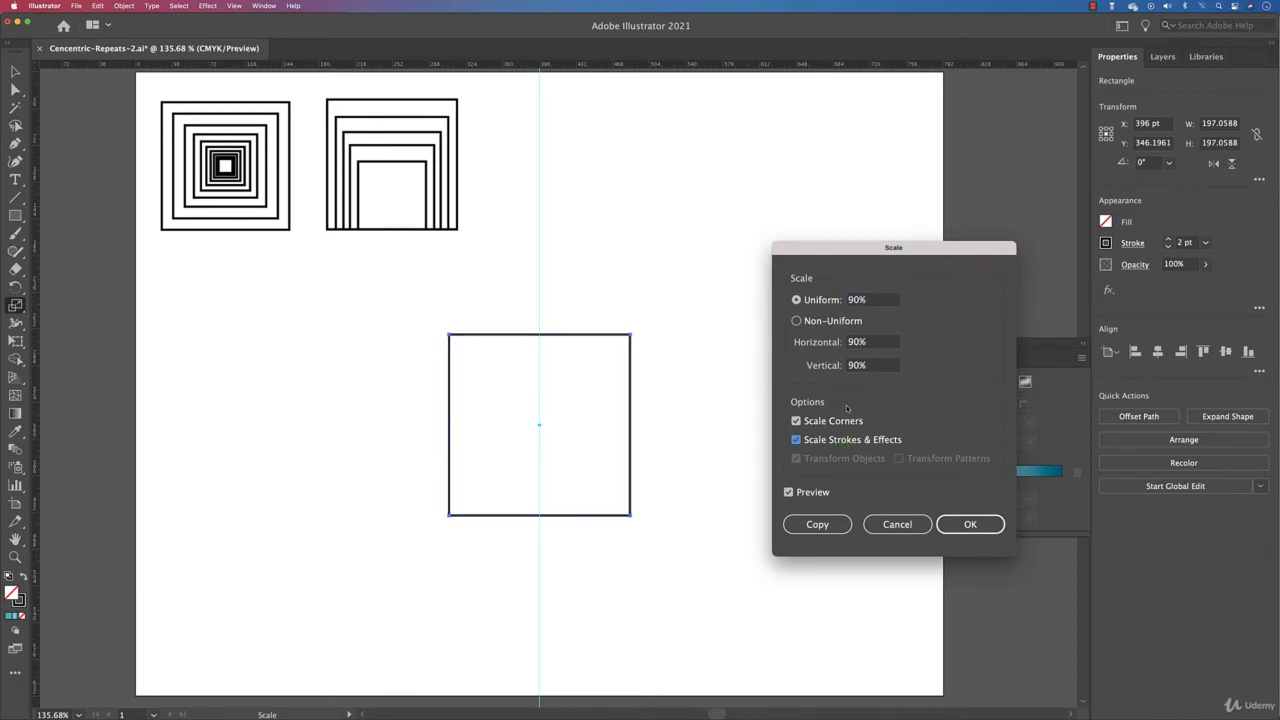
pyautogui.click(817, 524)
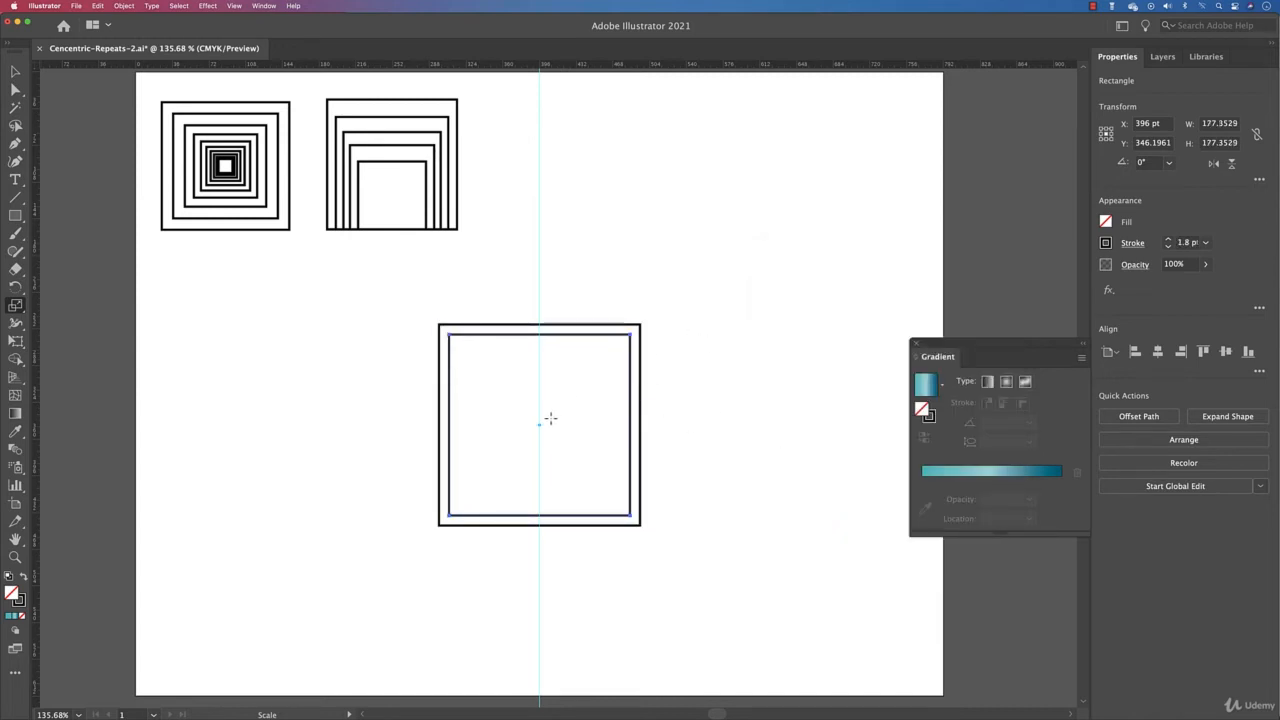
pyautogui.press('v')
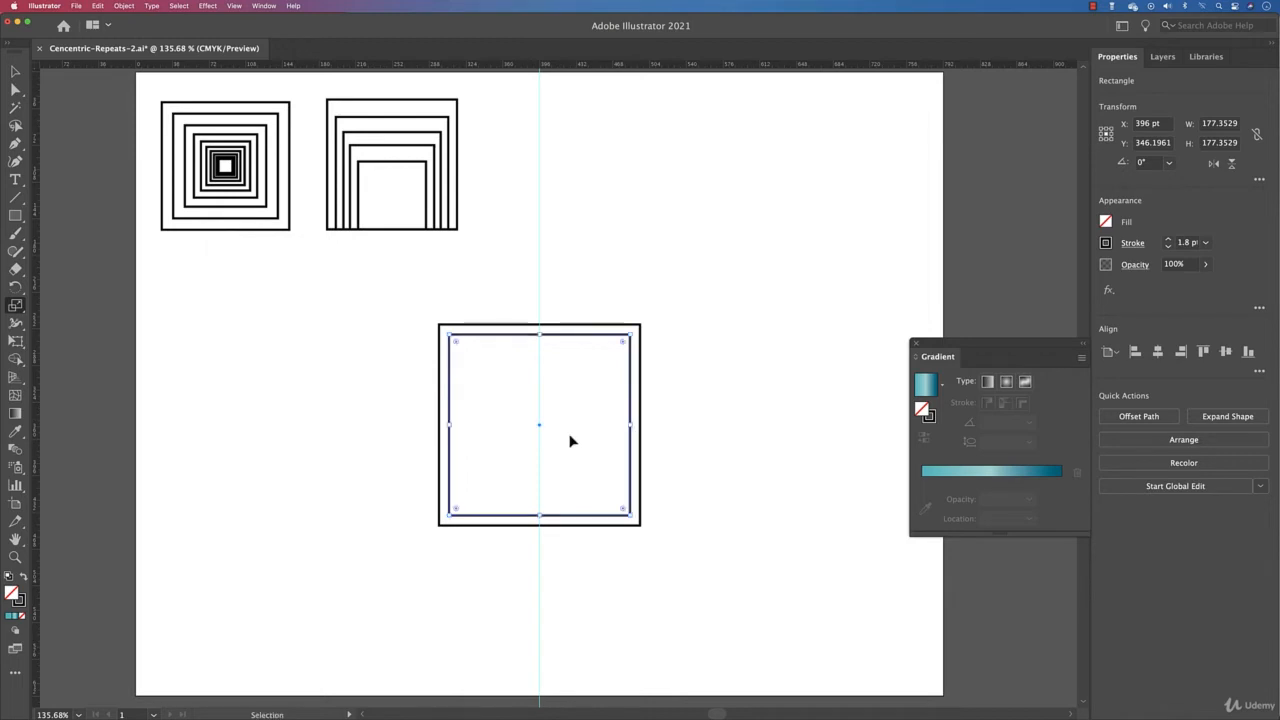
# Repeat the 90% scaled-copy transformation until the innermost square is about 37 pt wide
pyautogui.press('super+d')
pyautogui.press('super+d')
pyautogui.press('super+d')
pyautogui.press('super+d')
pyautogui.press('super+d')
pyautogui.press('super+d')
pyautogui.press('super+d')
pyautogui.press('super+d')
pyautogui.press('super+d')
pyautogui.press('super+d')
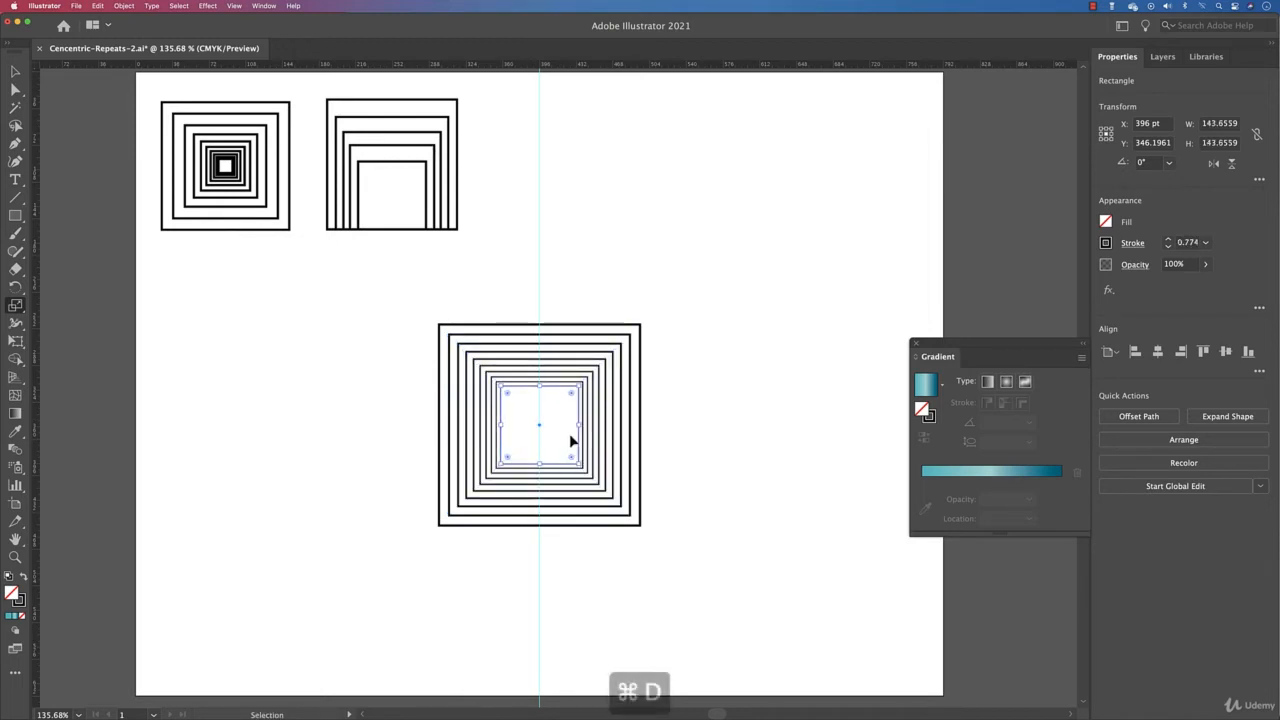
pyautogui.press('super+d')
pyautogui.press('super+d')
pyautogui.press('super+d')
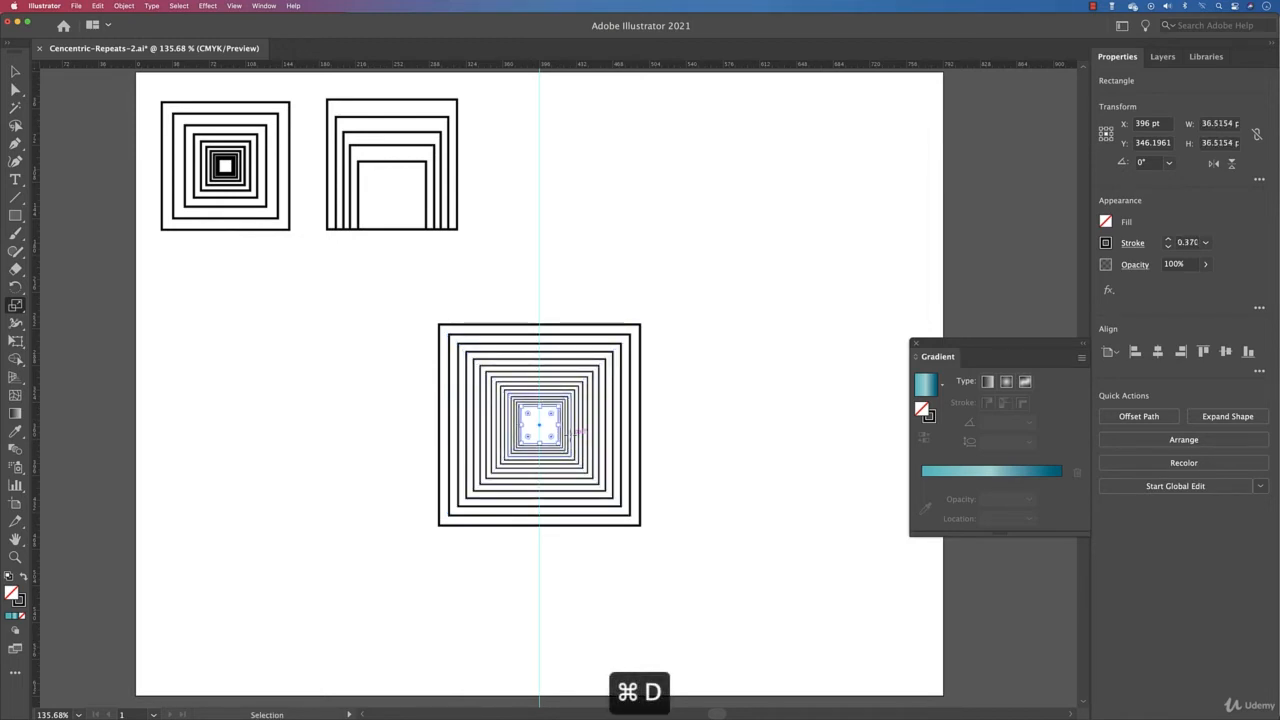
# Delete all the nested squares in the middle of the artboard
pyautogui.press('s')
pyautogui.press('v')
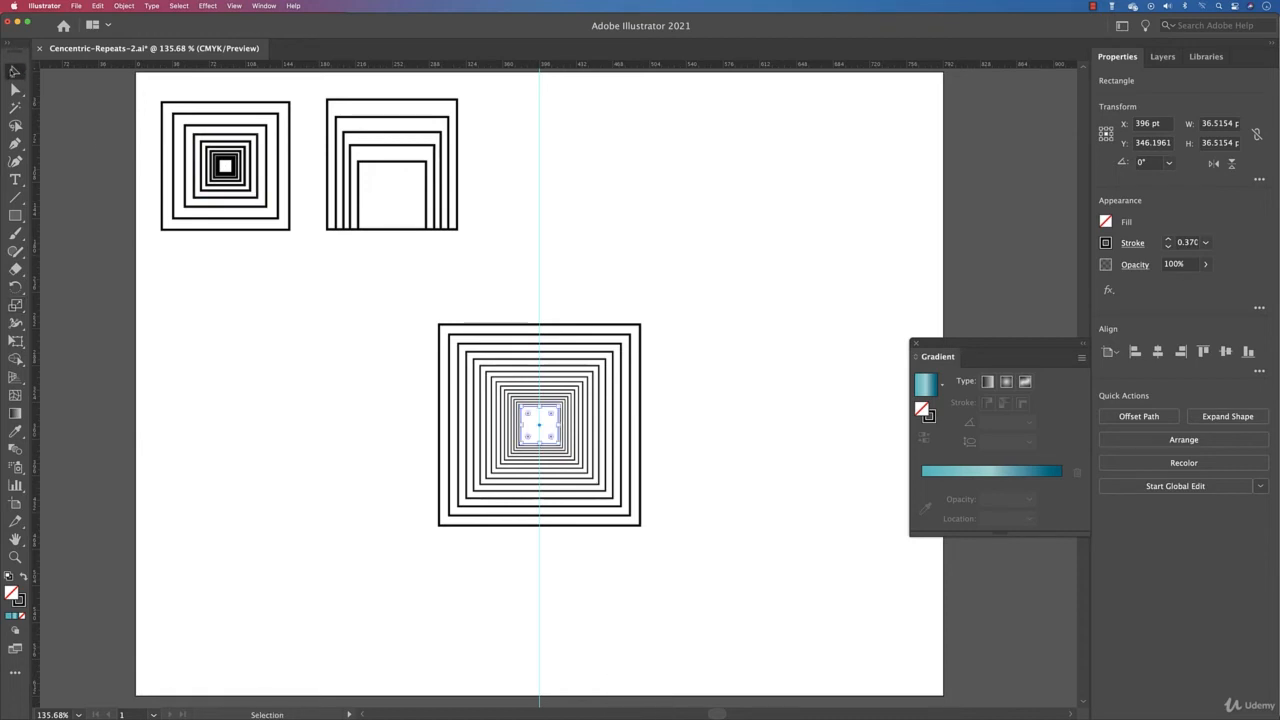
pyautogui.moveTo(737, 366); pyautogui.dragTo(225, 500)
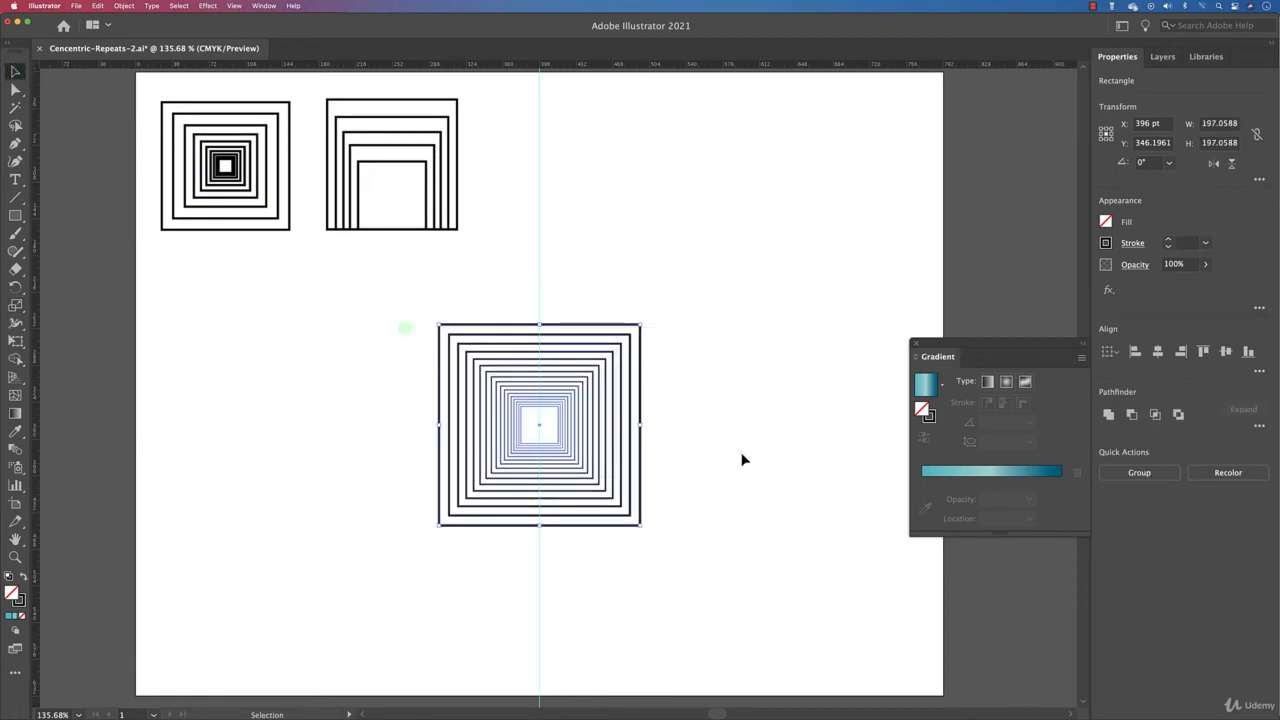
pyautogui.press('Delete')
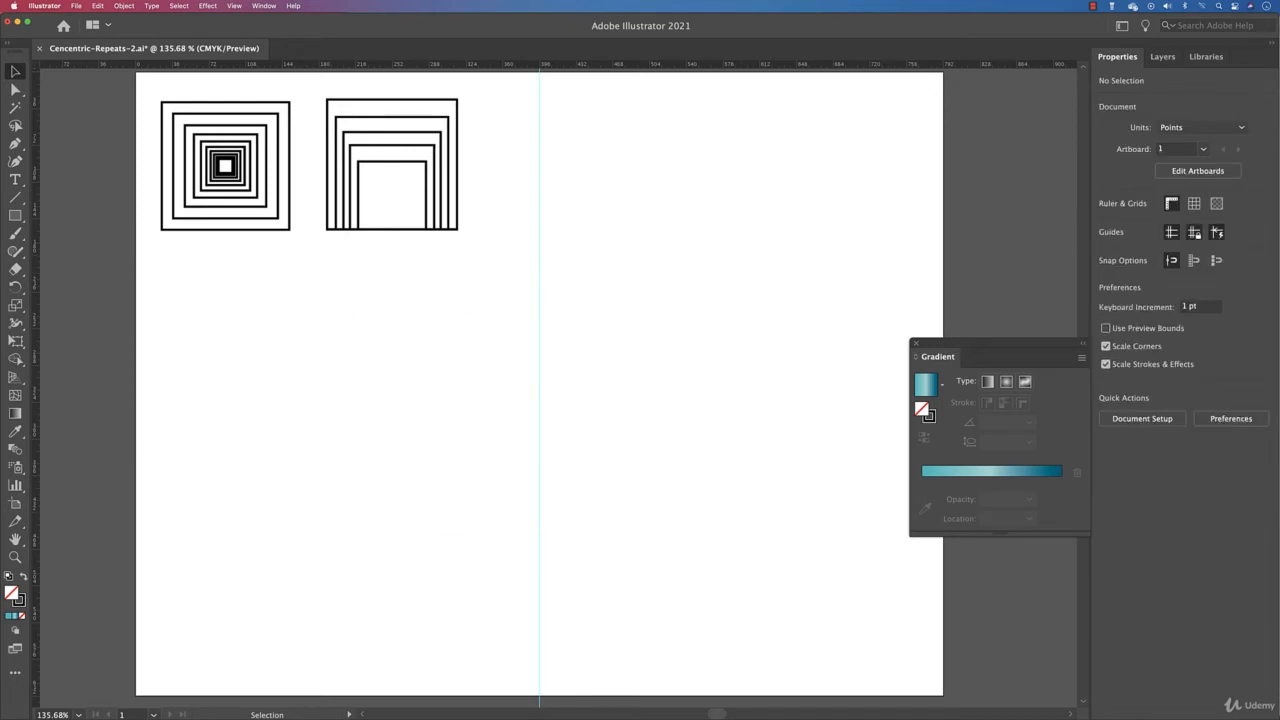
# Draw a circle about 86 pt in diameter, centred on the vertical guide
pyautogui.click(16, 214)
pyautogui.moveTo(26, 218); pyautogui.dragTo(85, 251)
pyautogui.moveTo(539, 410); pyautogui.dragTo(585, 453)
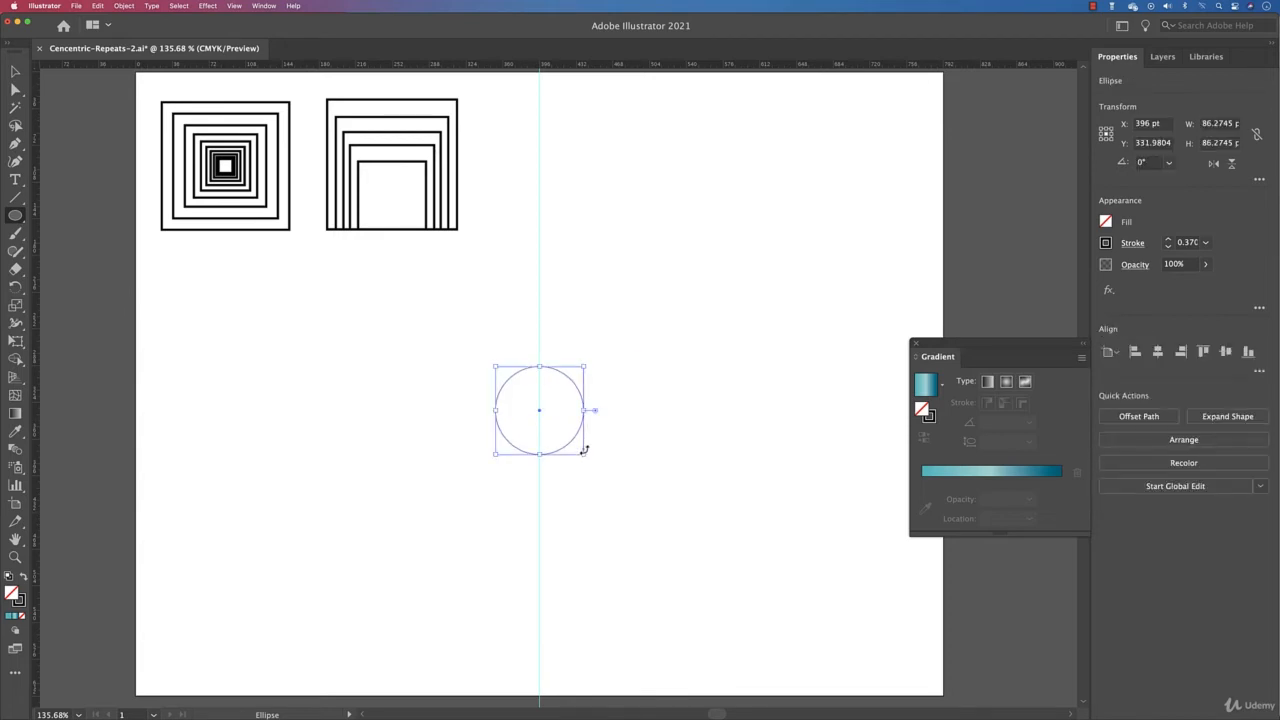
# Set the circle's stroke weight to 2 pt and scale two smaller concentric copies about its centre, about 67 pt and 45 pt in diameter
pyautogui.click(1170, 242)
pyautogui.click(1170, 242)
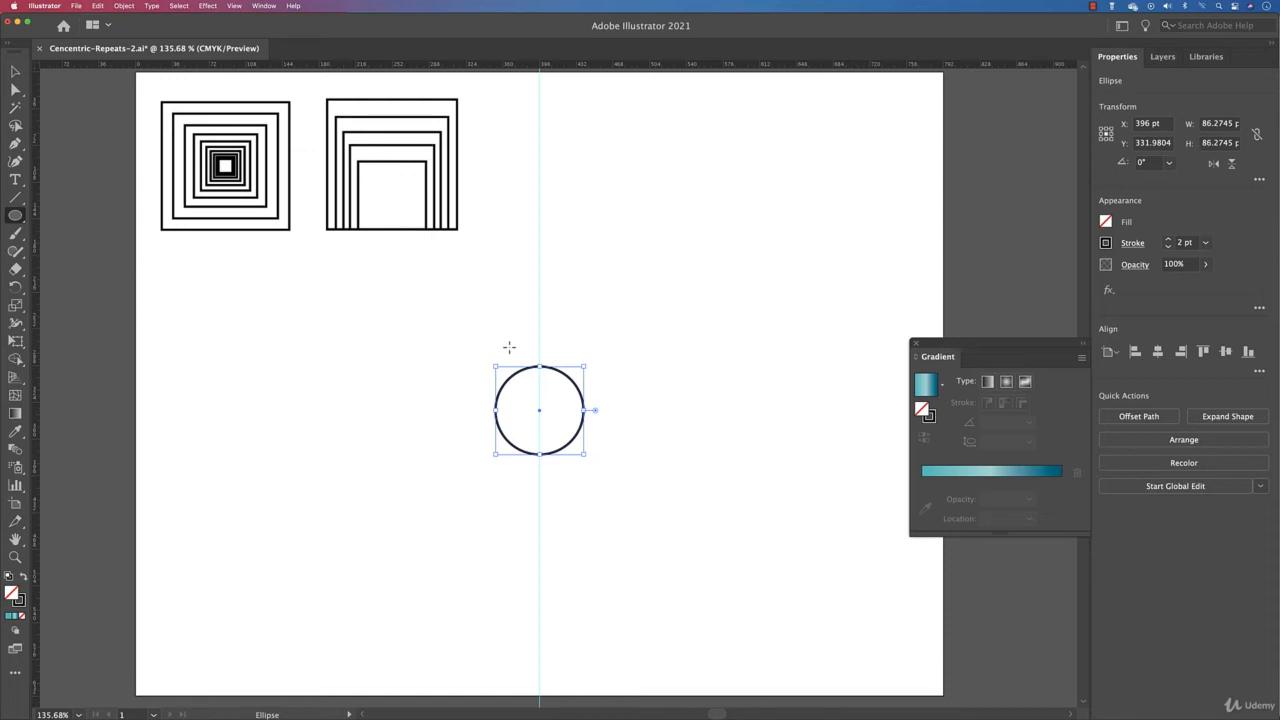
pyautogui.press('s')
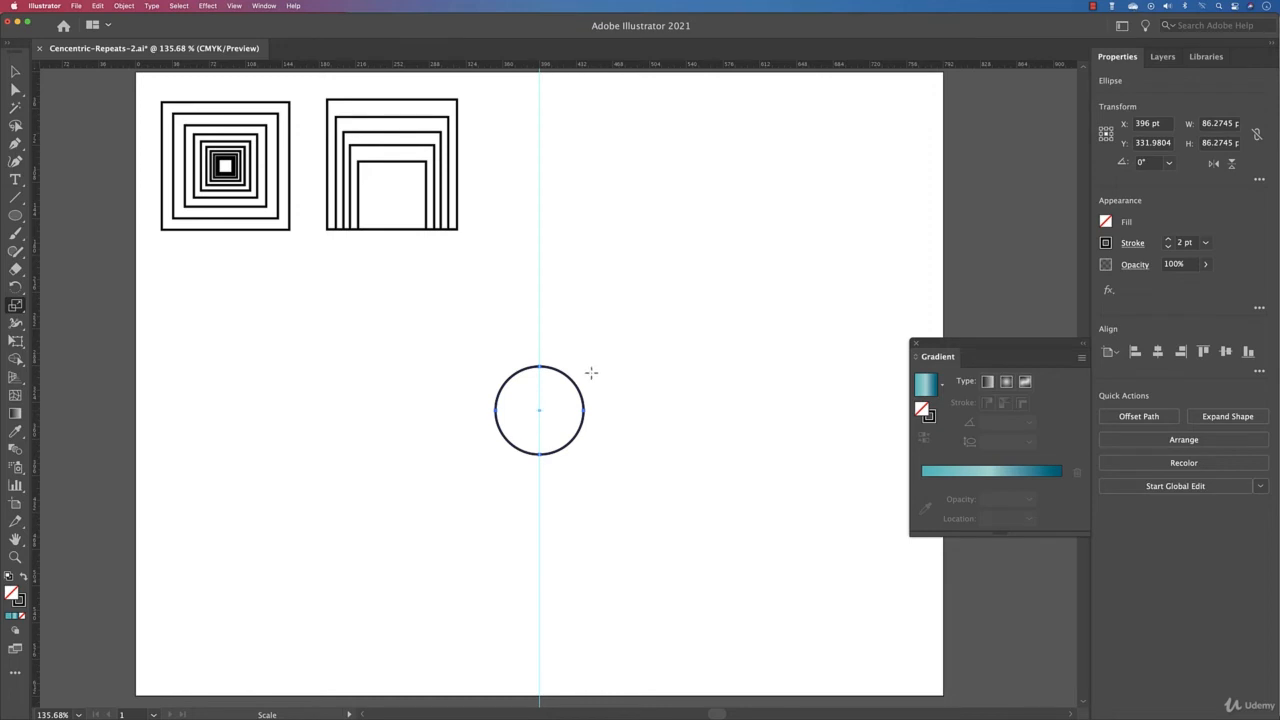
pyautogui.click(539, 409)
pyautogui.moveTo(572, 386); pyautogui.dragTo(568, 394)
pyautogui.moveTo(568, 395); pyautogui.dragTo(570, 387)
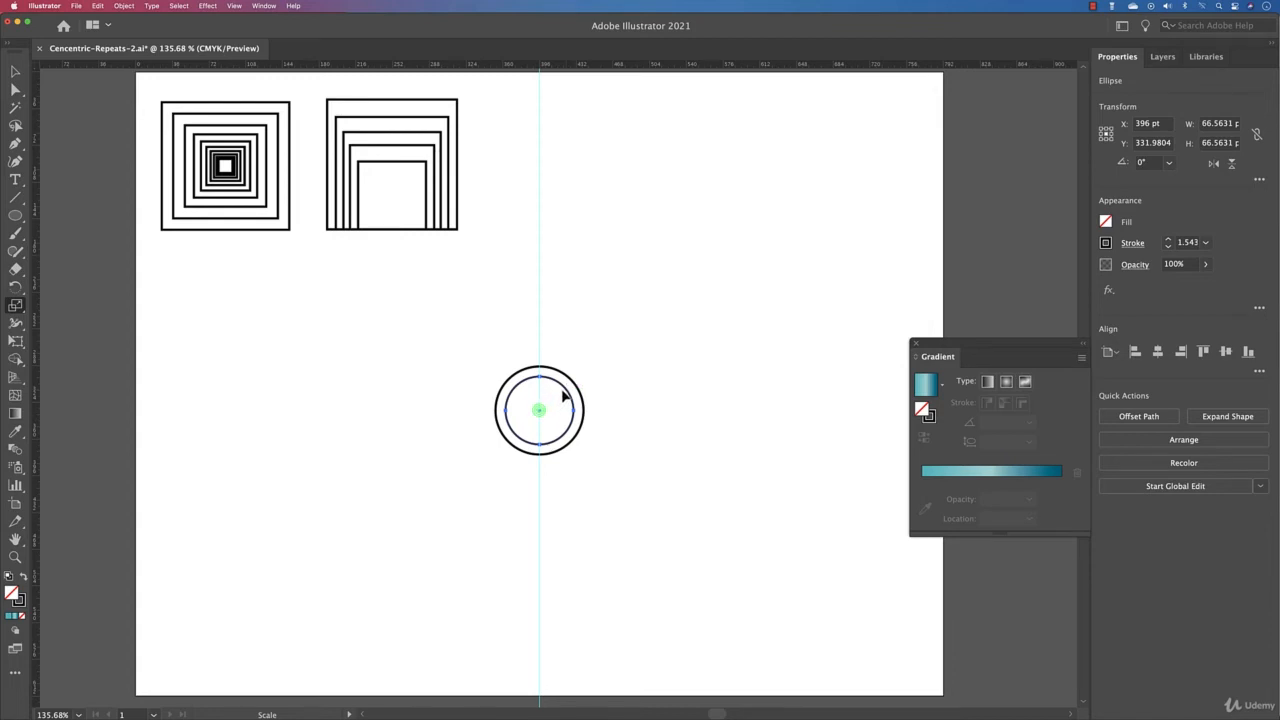
pyautogui.moveTo(563, 394); pyautogui.dragTo(560, 400)
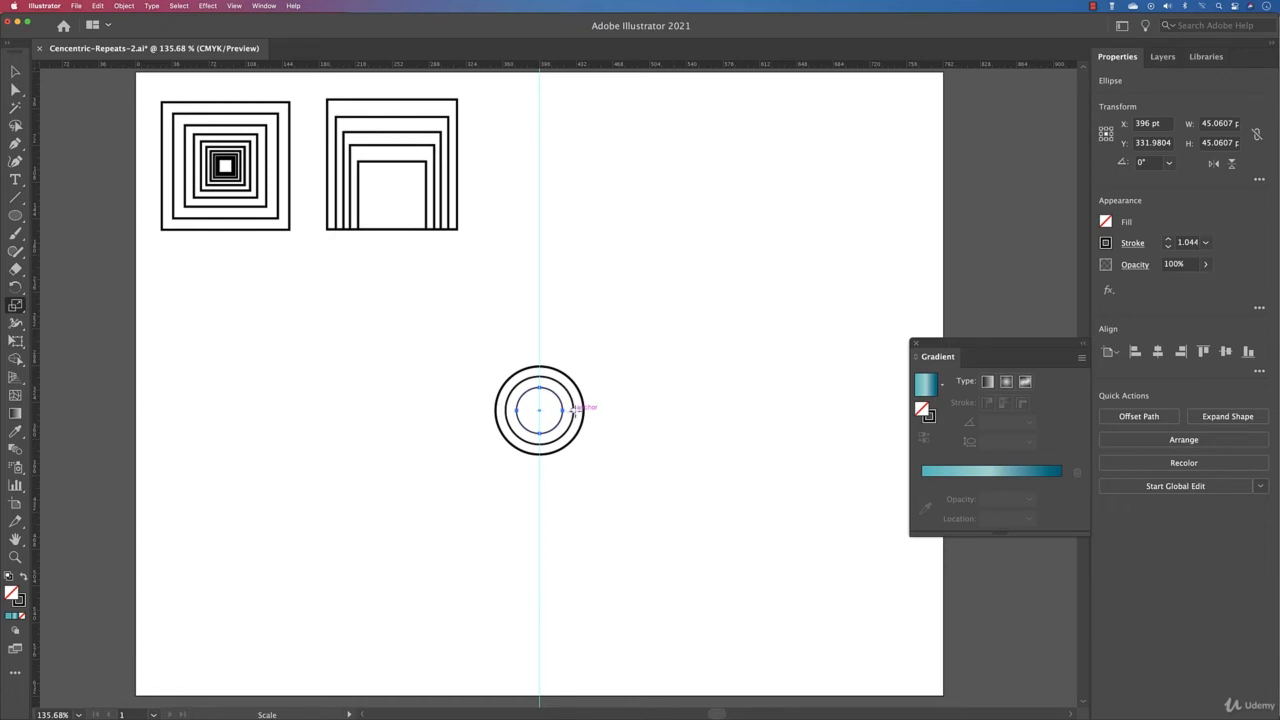
# Make a copy of the outermost circle scaled uniformly to 120%
pyautogui.click(15, 71)
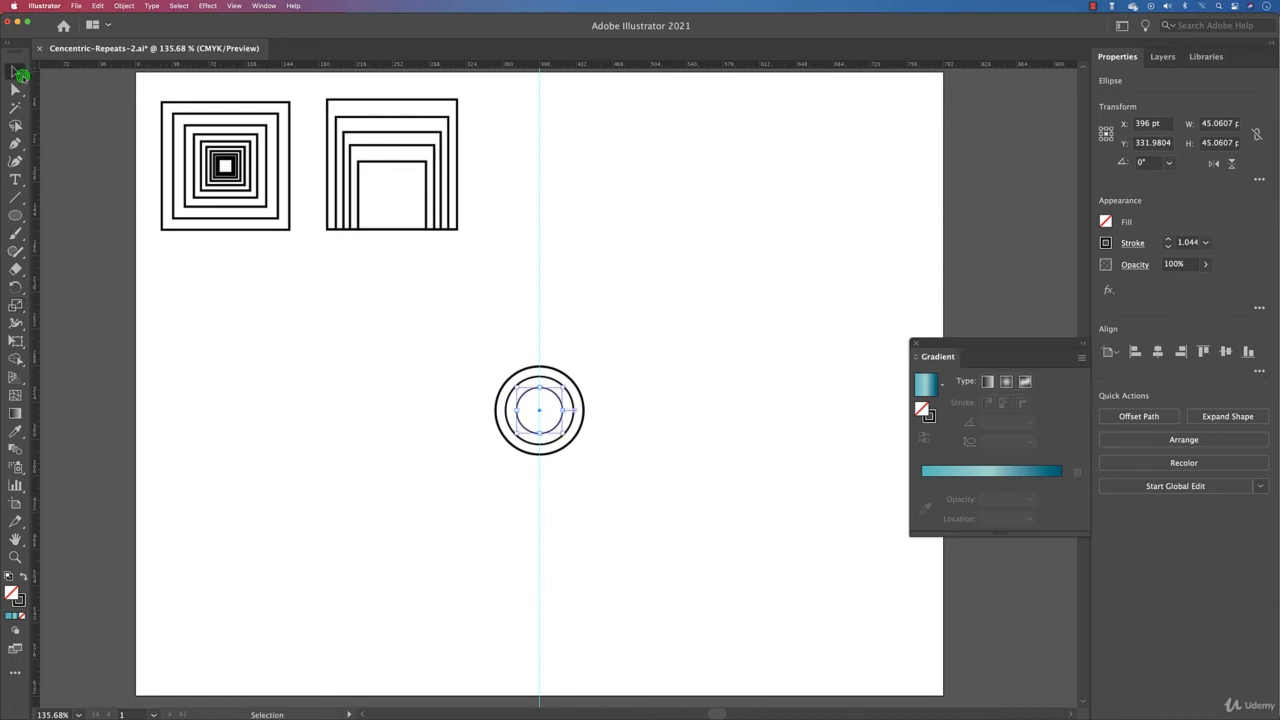
pyautogui.click(420, 427)
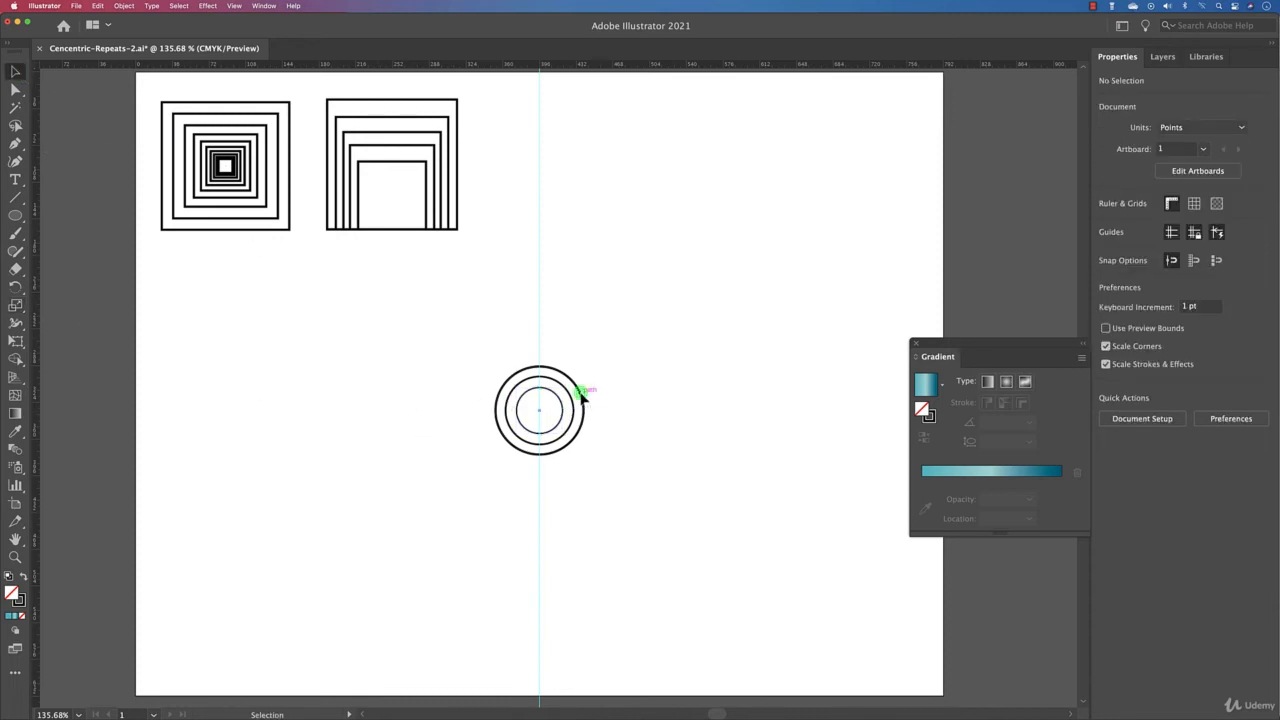
pyautogui.click(582, 397)
pyautogui.doubleClick(15, 304)
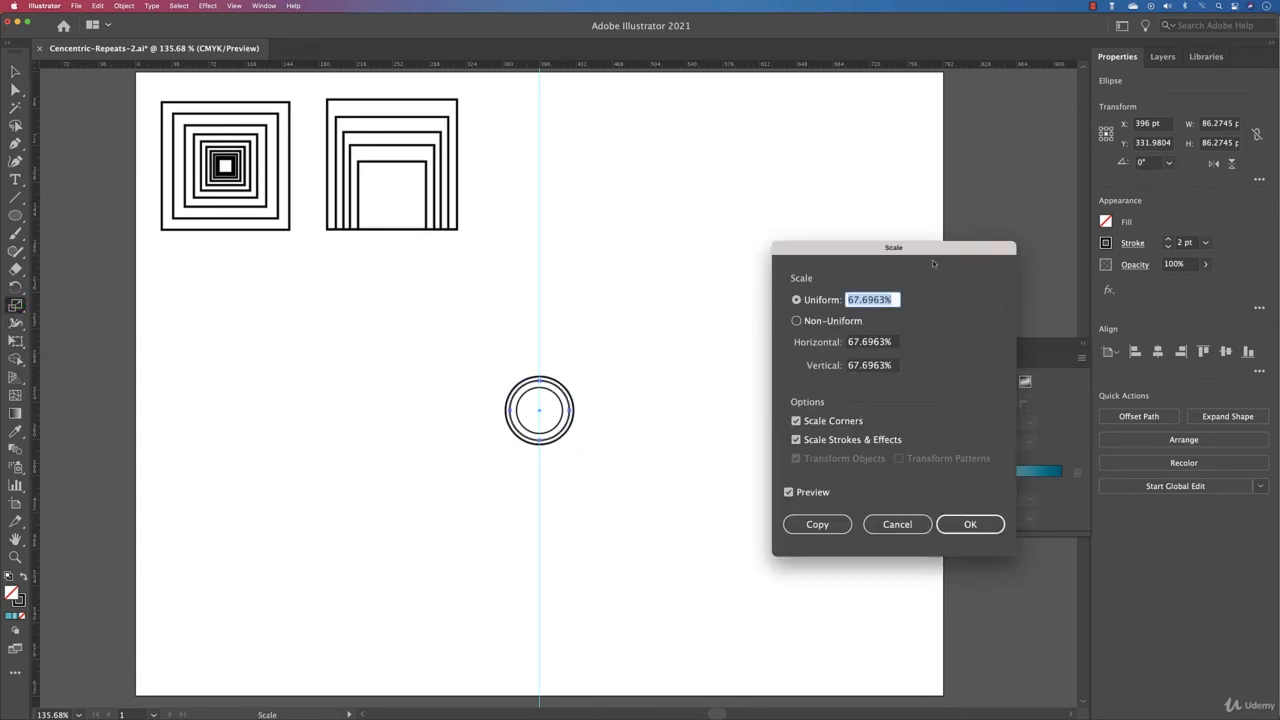
pyautogui.write('120')
pyautogui.click(835, 524)
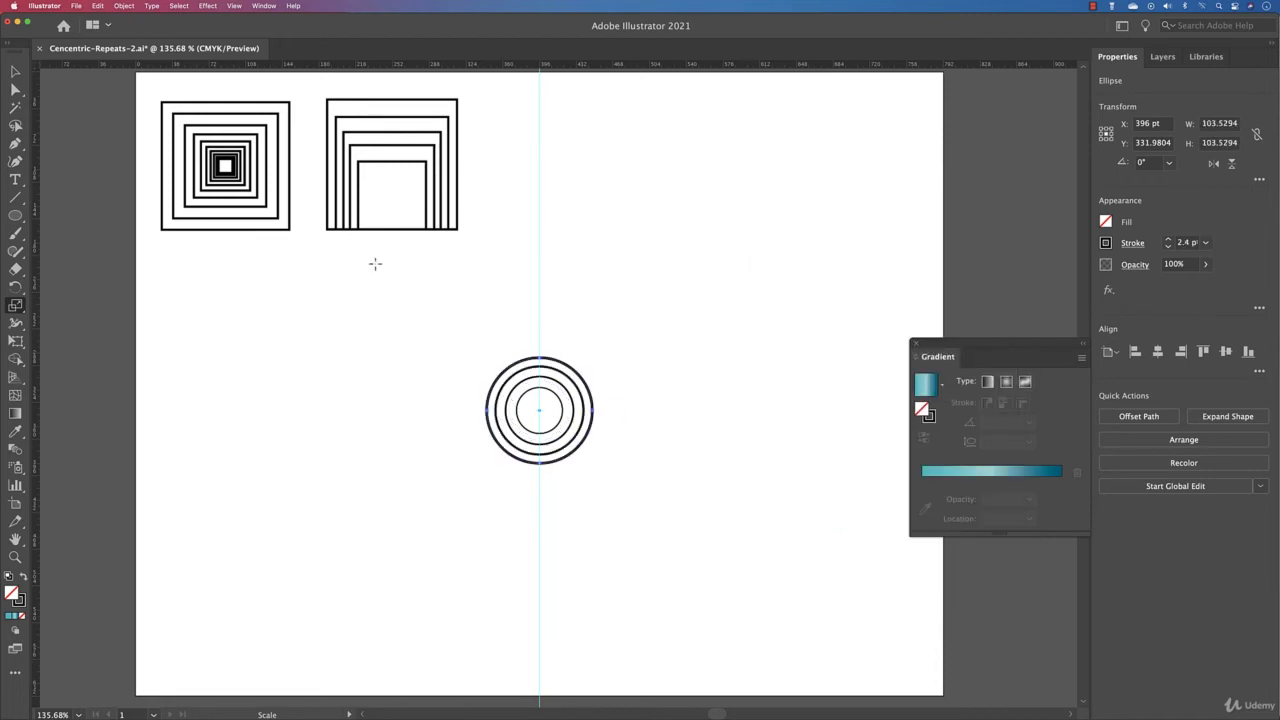
# Fill the bottom-aligned nested squares with the linear teal-to-blue gradient and remove their stroke
pyautogui.click(15, 72)
pyautogui.click(287, 351)
pyautogui.moveTo(370, 359); pyautogui.dragTo(596, 444)
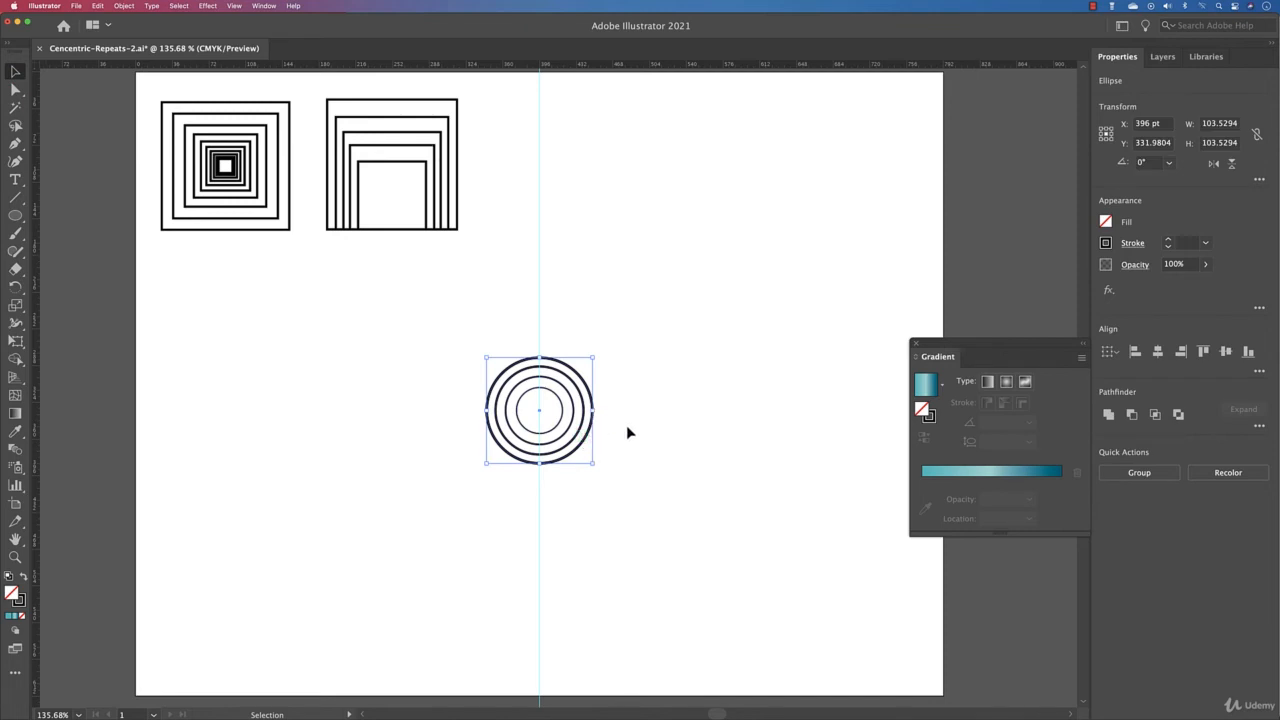
pyautogui.moveTo(500, 185); pyautogui.dragTo(333, 256)
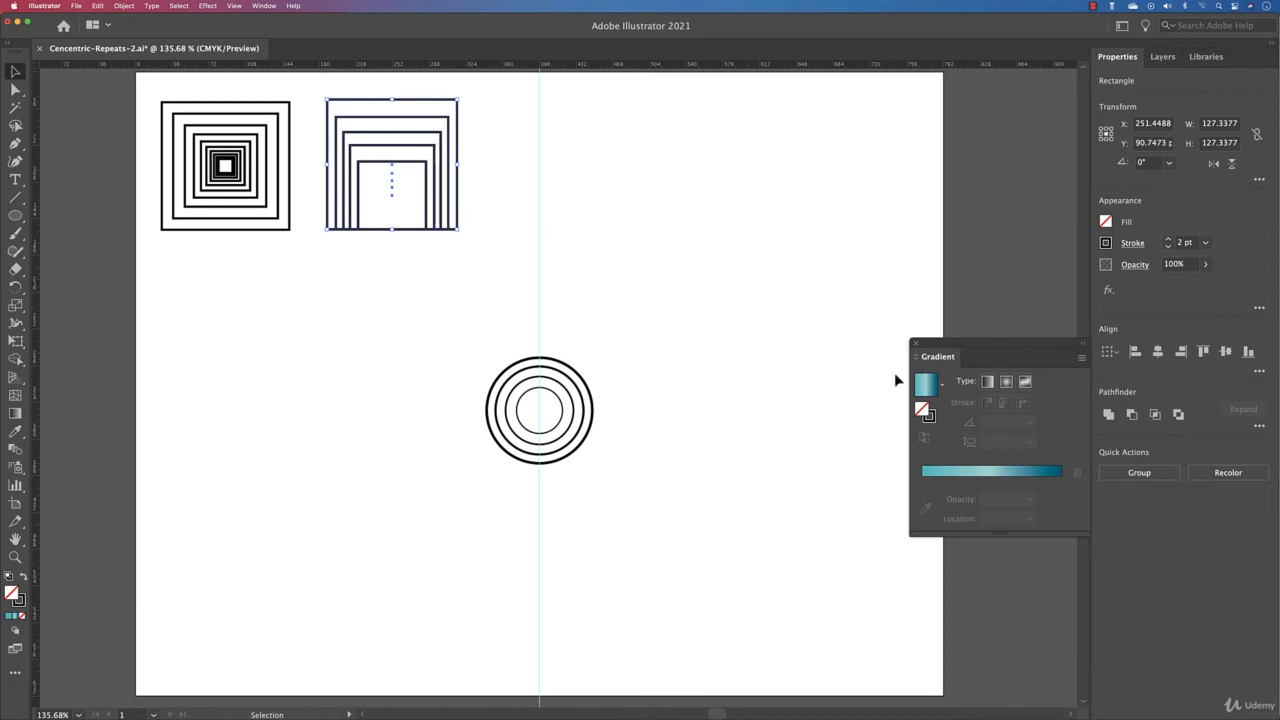
pyautogui.click(927, 387)
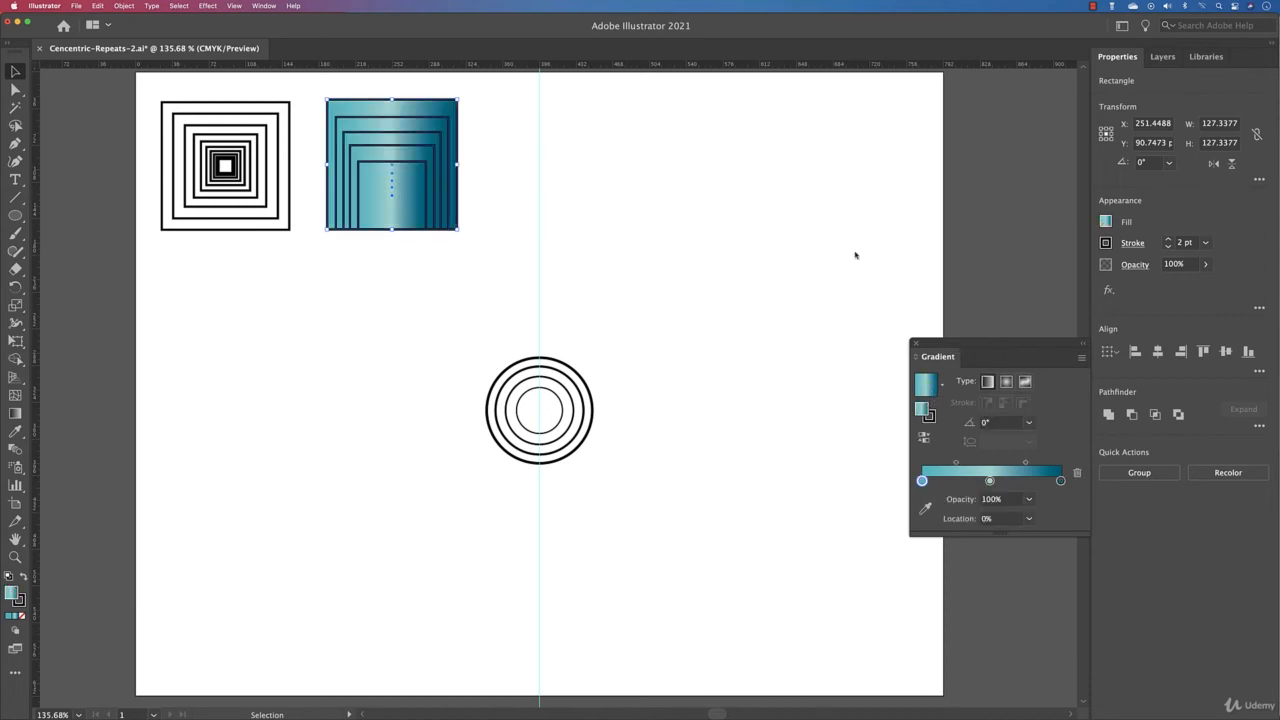
pyautogui.click(1167, 246)
pyautogui.click(1167, 246)
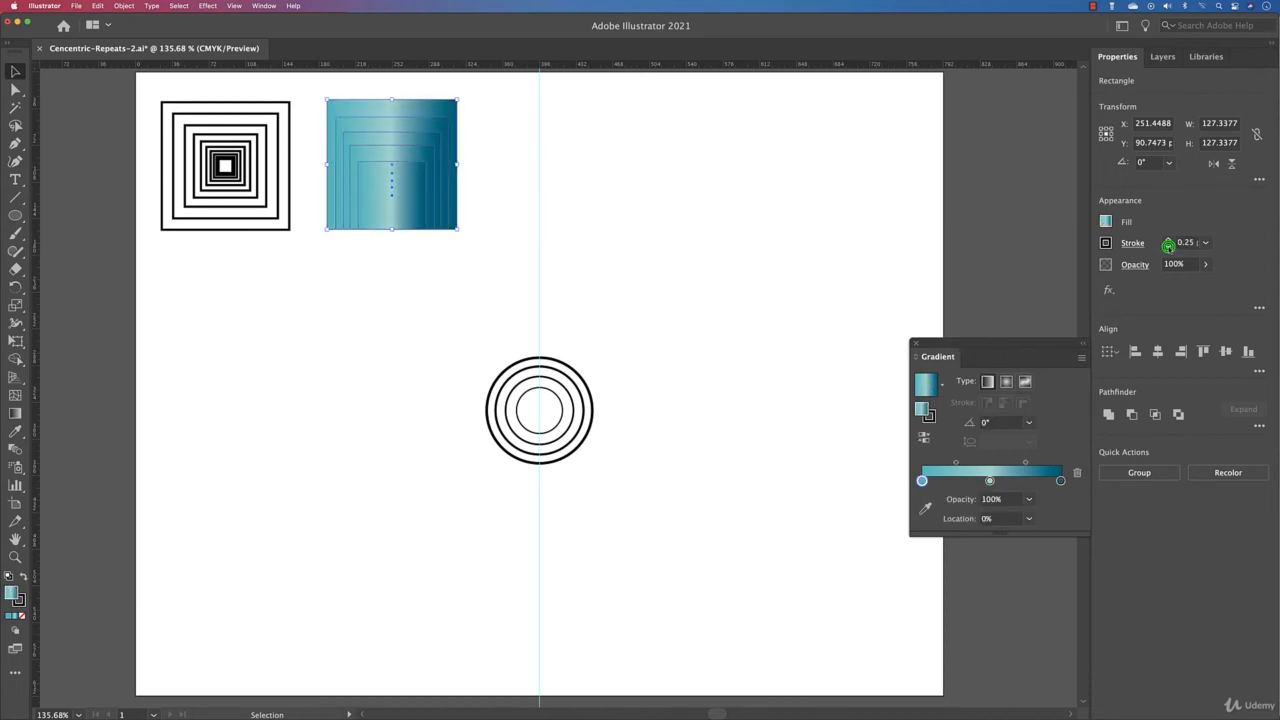
pyautogui.click(538, 191)
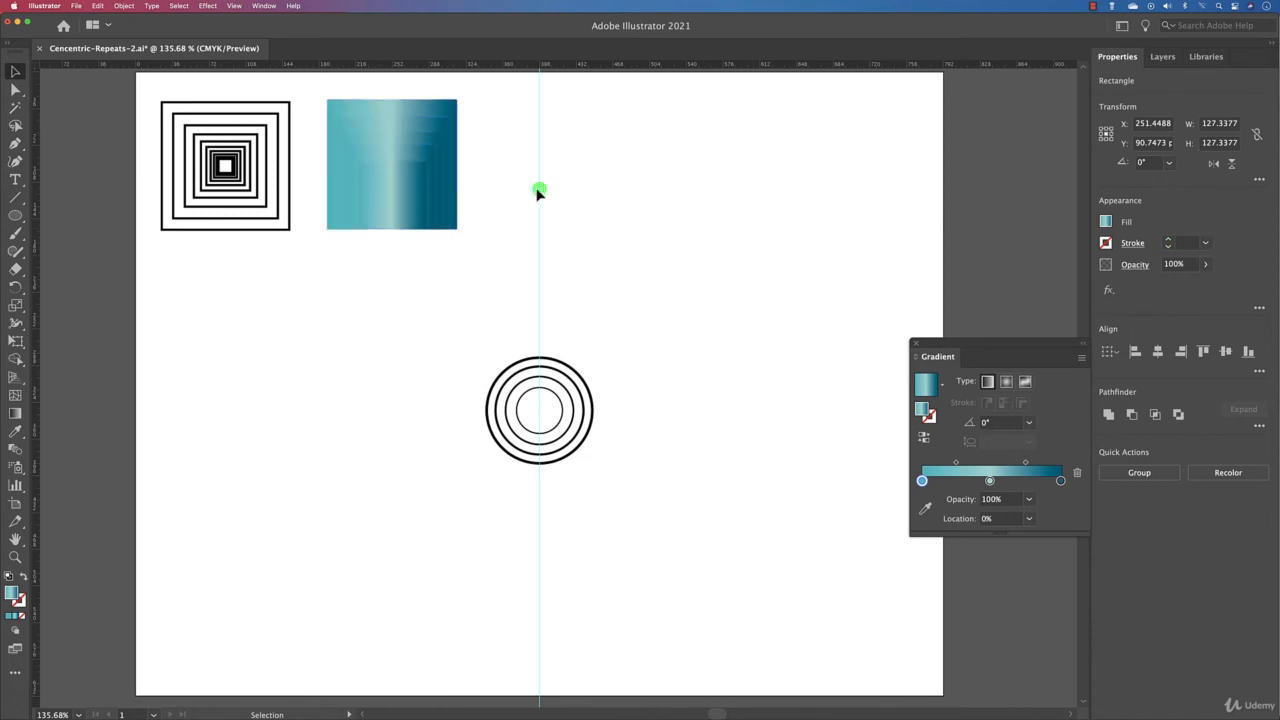
# Enlarge the gradient-filled nested squares proportionally to about 302 pt and place them in the artboard's upper-right corner
pyautogui.moveTo(405, 209); pyautogui.dragTo(712, 432)
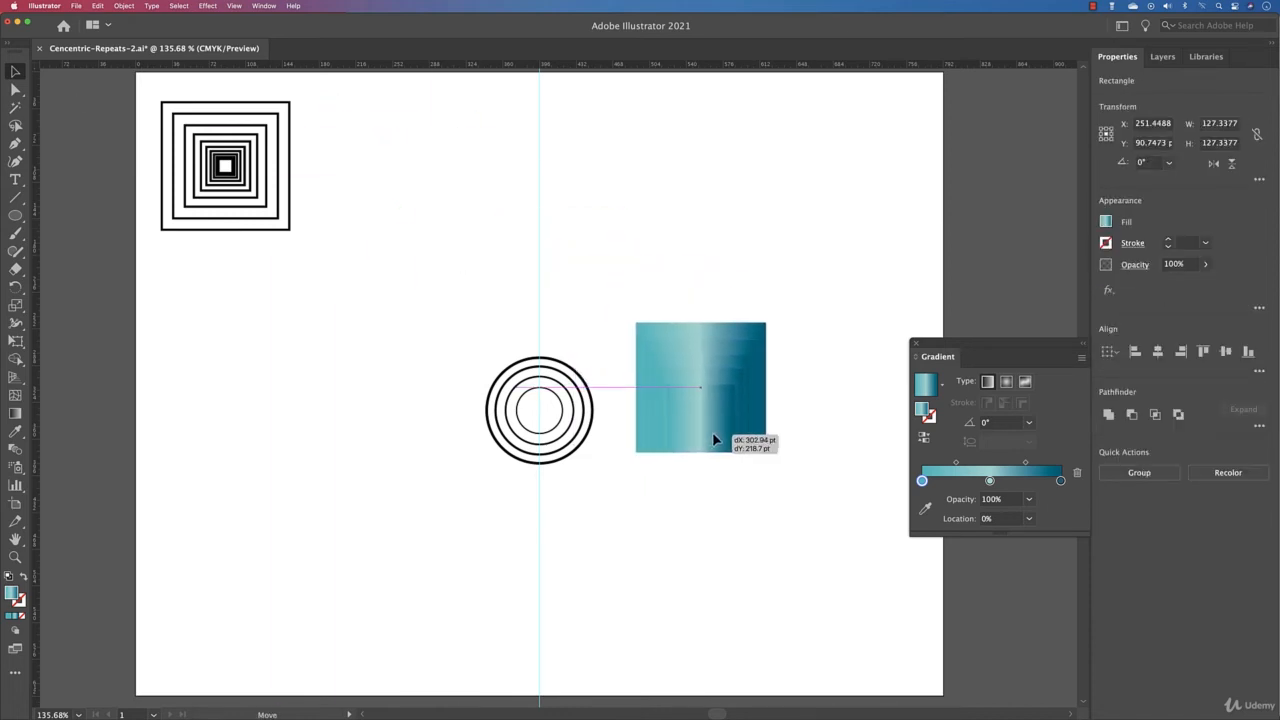
pyautogui.moveTo(766, 322); pyautogui.dragTo(886, 240)
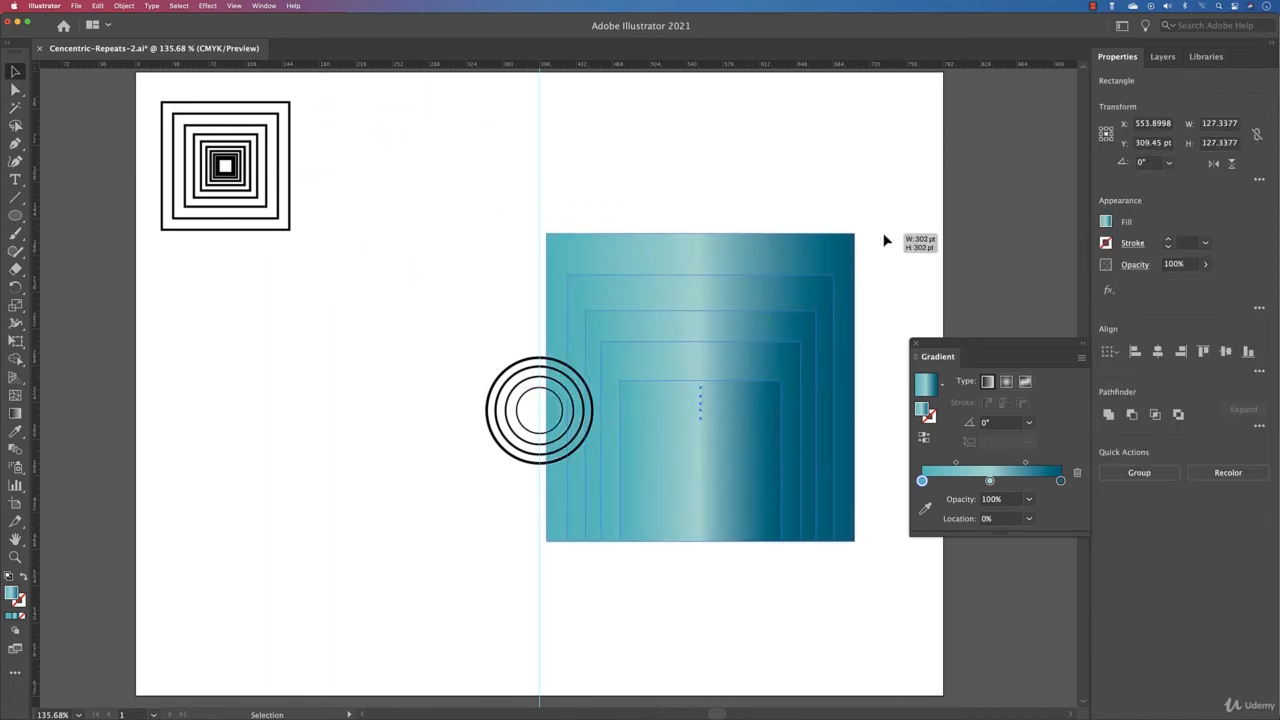
pyautogui.moveTo(705, 419); pyautogui.dragTo(773, 274)
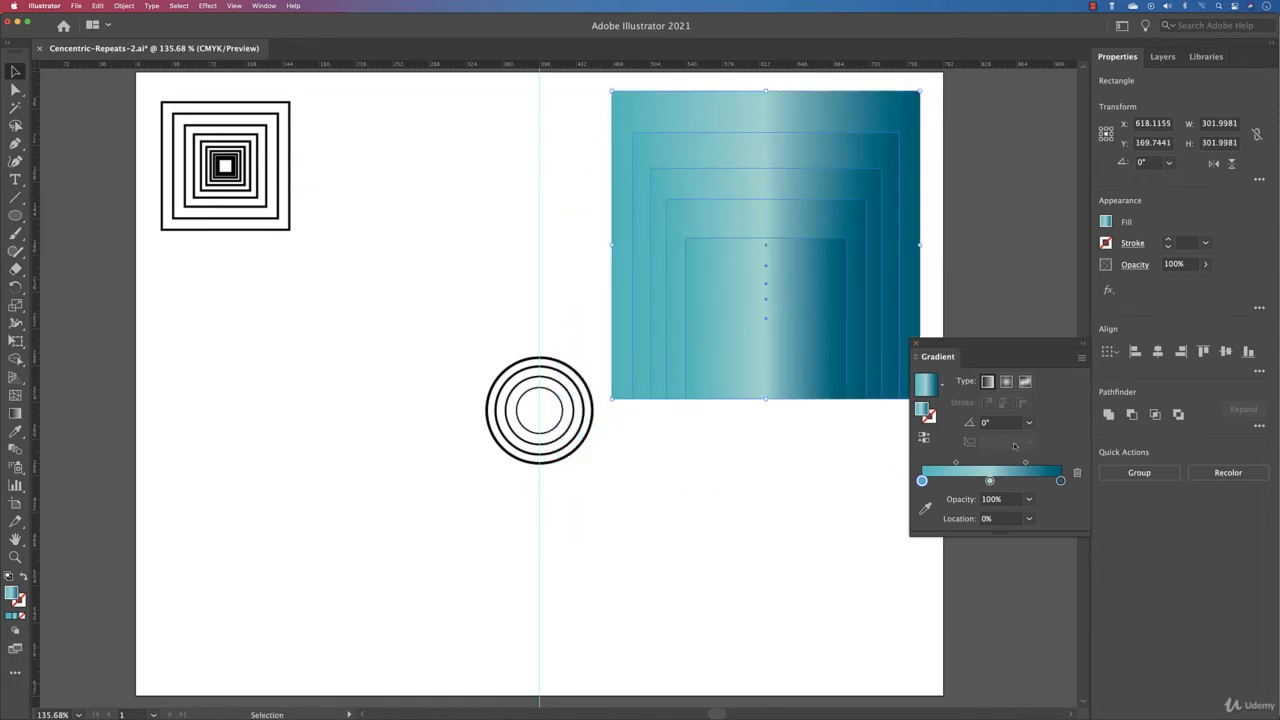
# Set the gradient angle of the large nested squares to -90°
pyautogui.click(1030, 423)
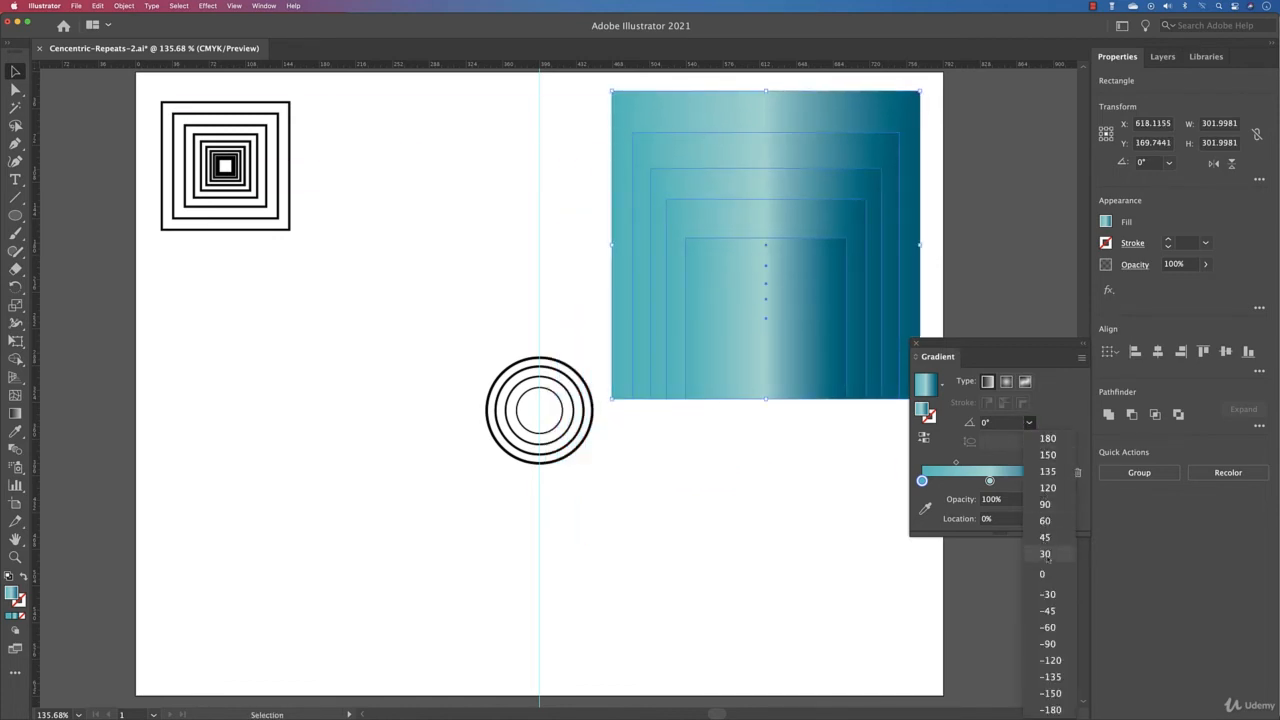
pyautogui.click(1052, 643)
pyautogui.click(836, 555)
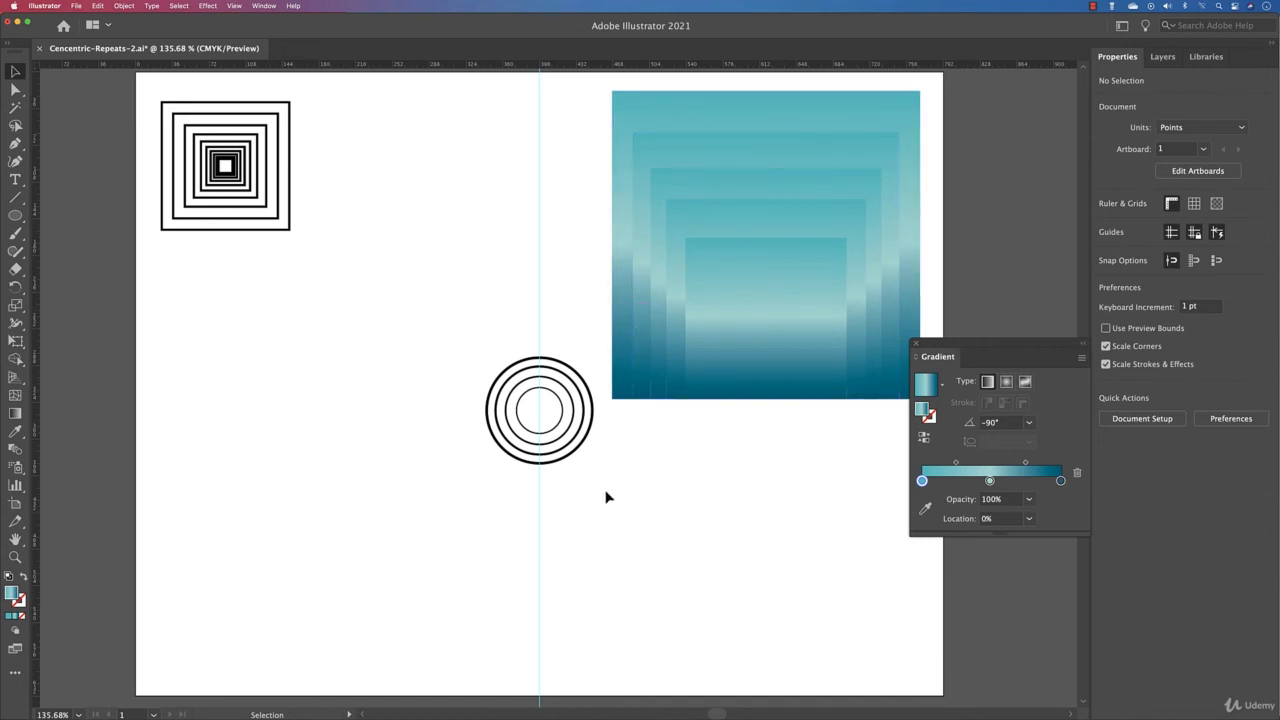
# Move the concentric circles to the left of the vertical guide and give them the teal-to-blue gradient fill with no stroke
pyautogui.moveTo(443, 357); pyautogui.dragTo(592, 488)
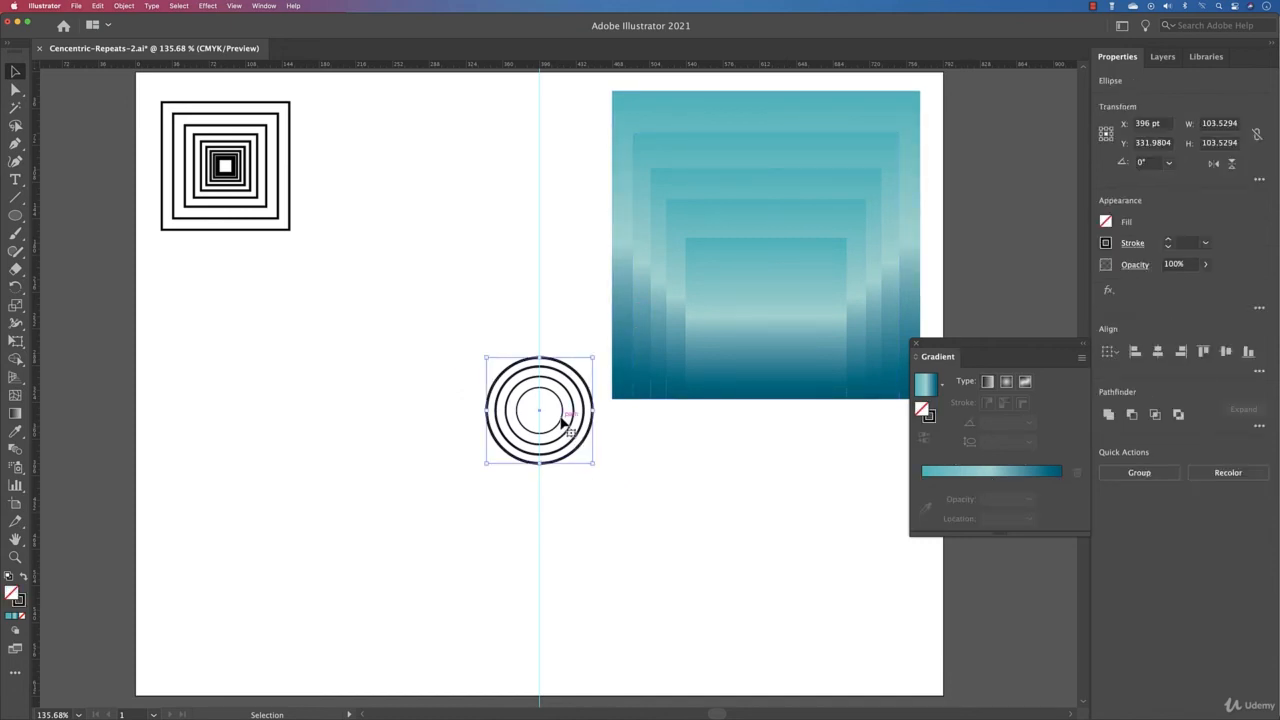
pyautogui.moveTo(560, 416); pyautogui.dragTo(406, 408)
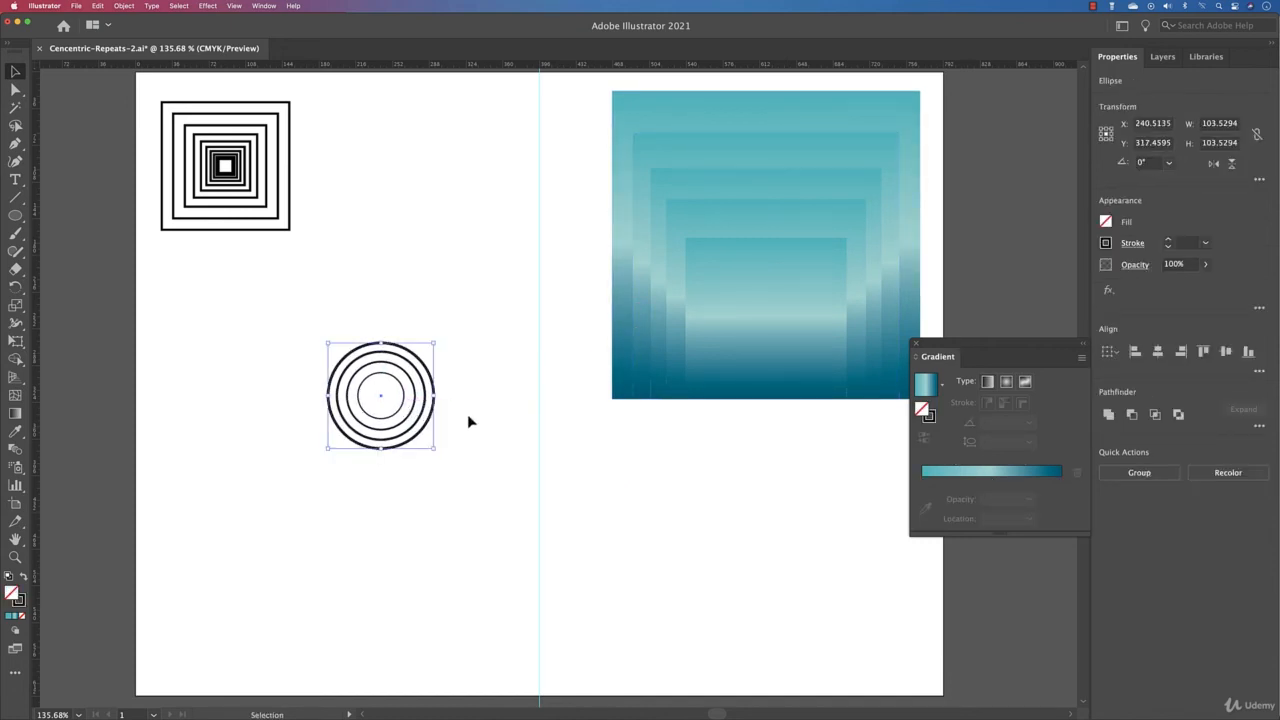
pyautogui.click(926, 385)
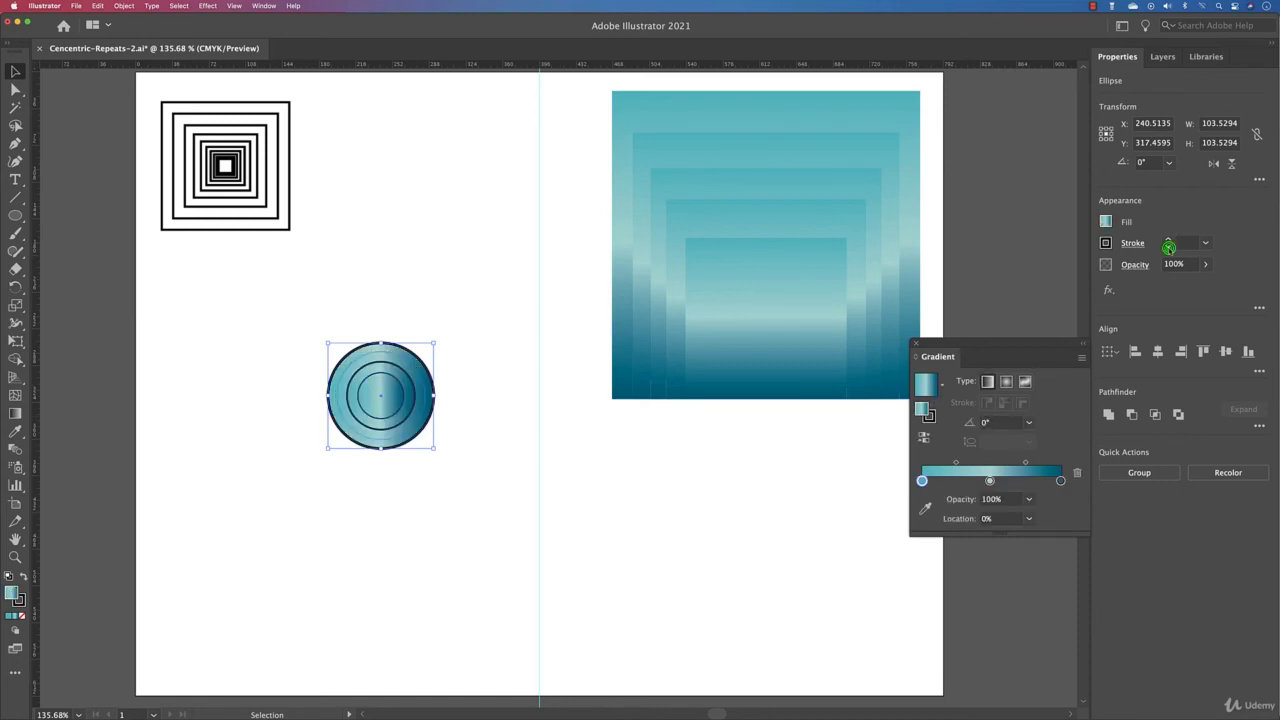
pyautogui.click(1168, 248)
pyautogui.click(791, 517)
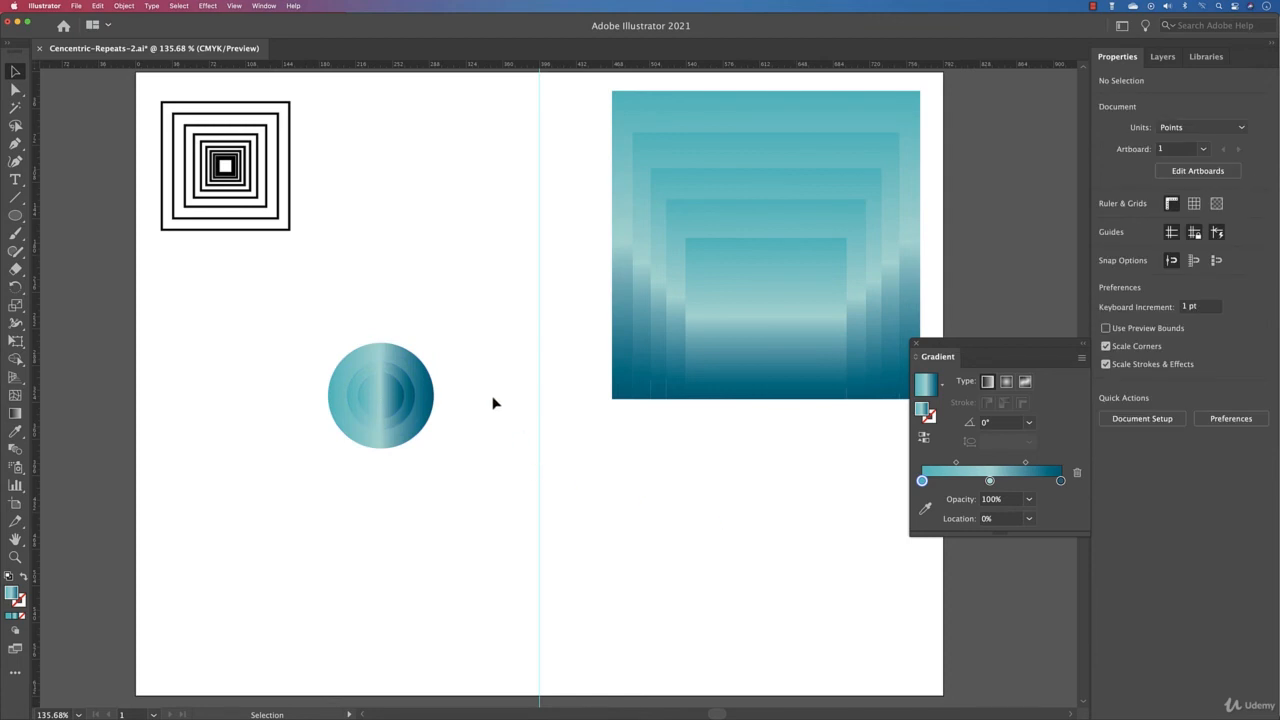
# Apply the Brass Radial gradient swatch to all the concentric circles
pyautogui.moveTo(467, 335); pyautogui.dragTo(325, 469)
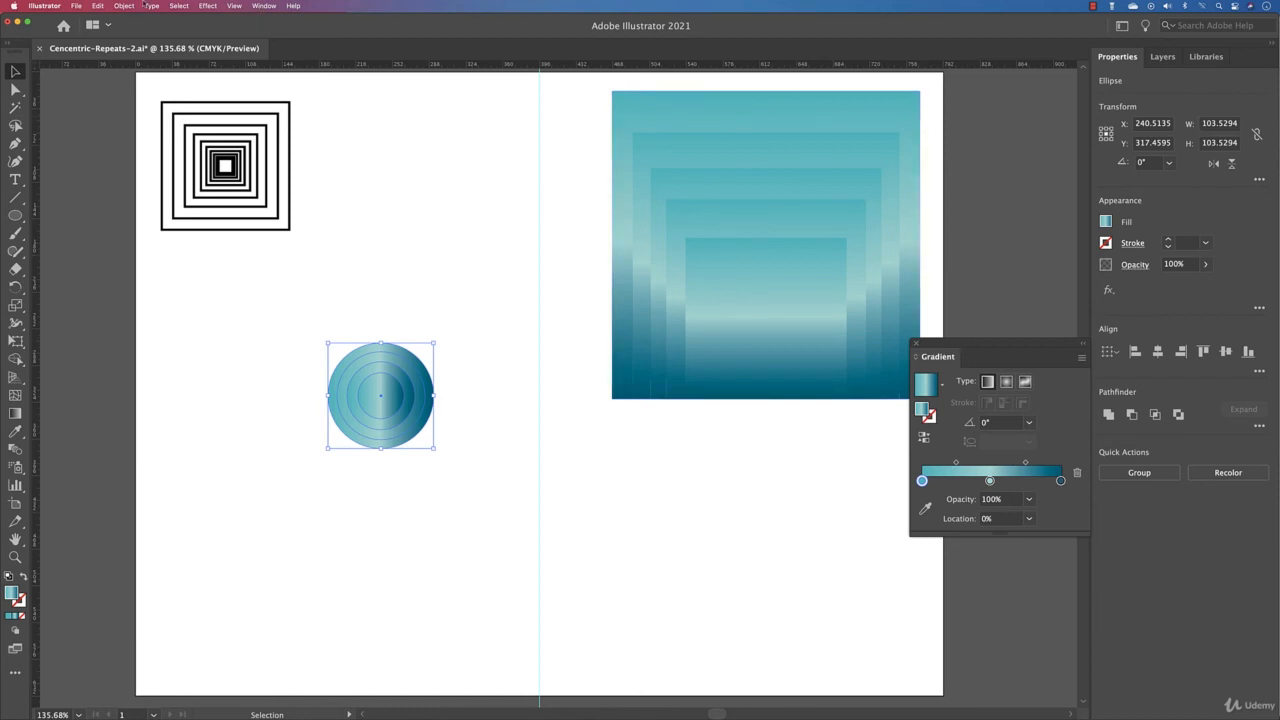
pyautogui.click(266, 6)
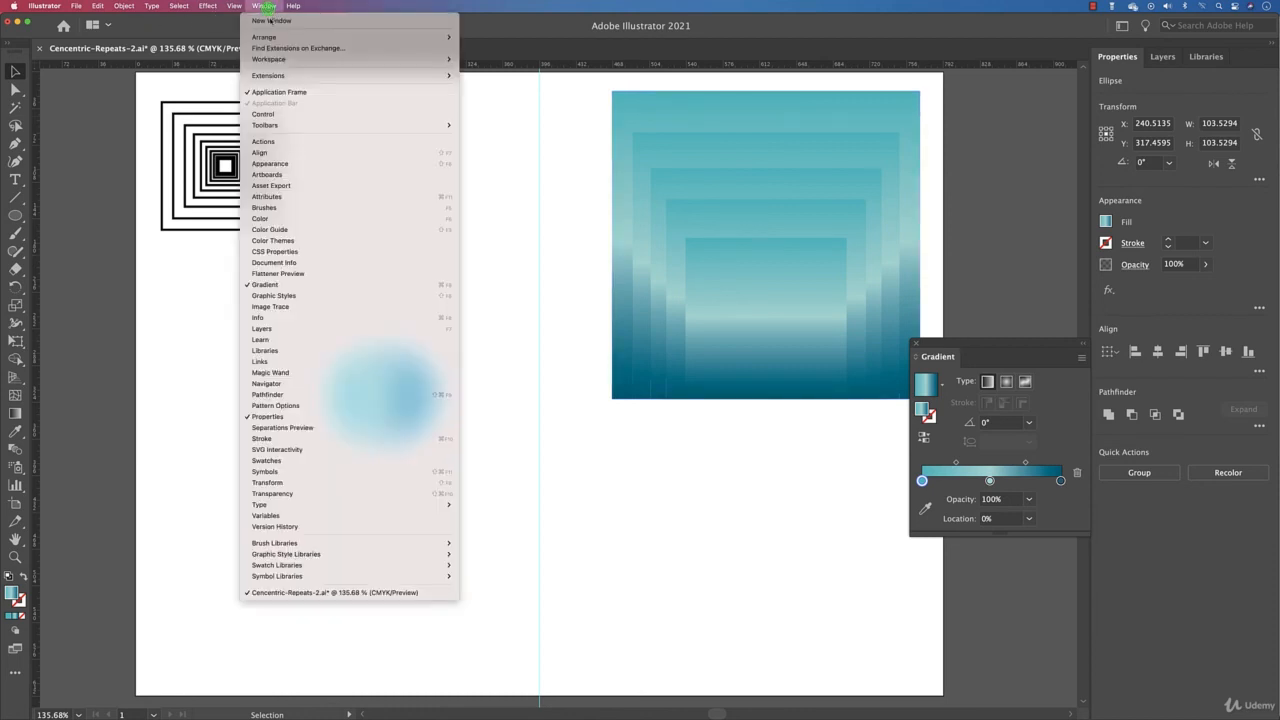
pyautogui.click(314, 470)
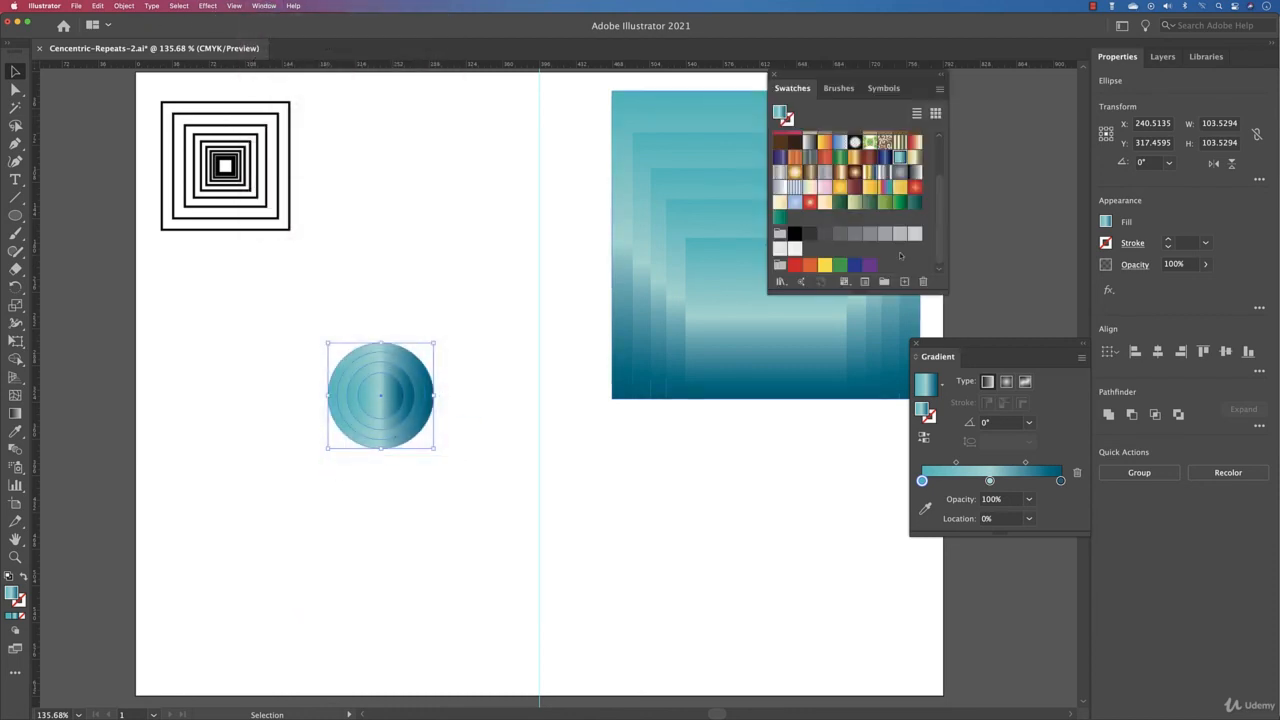
pyautogui.click(855, 172)
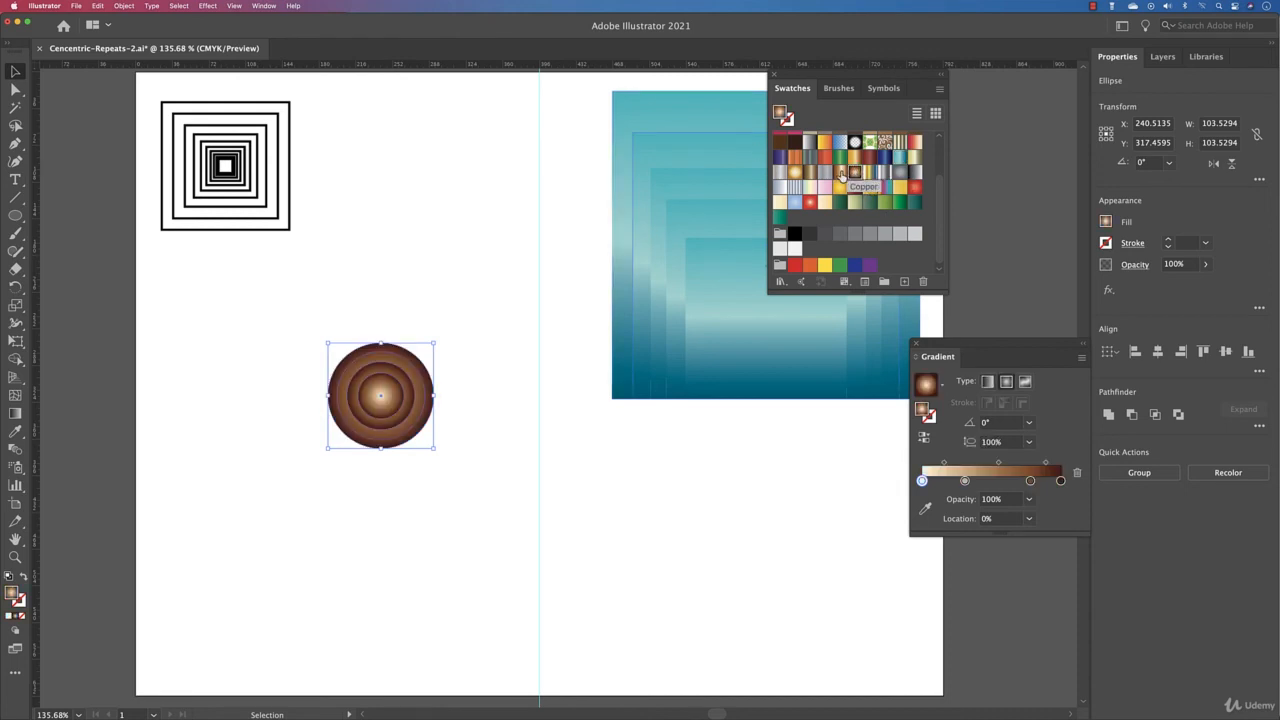
pyautogui.click(841, 175)
pyautogui.click(854, 174)
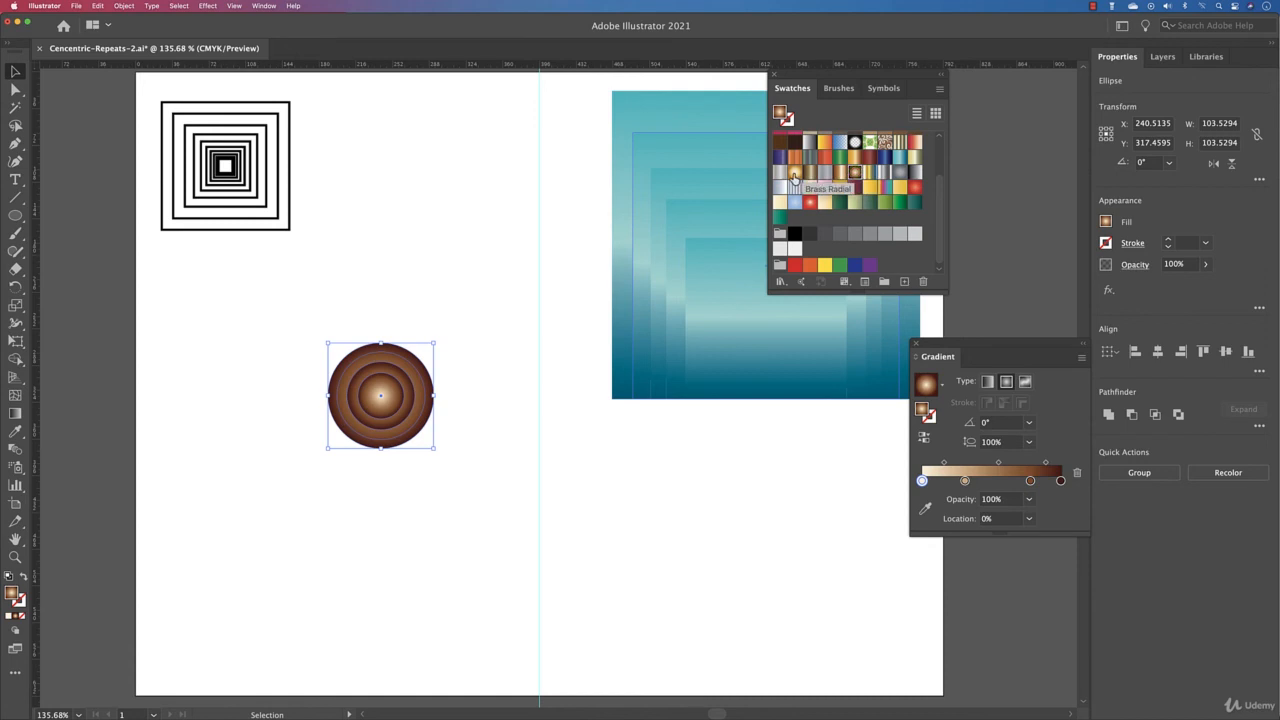
pyautogui.click(794, 176)
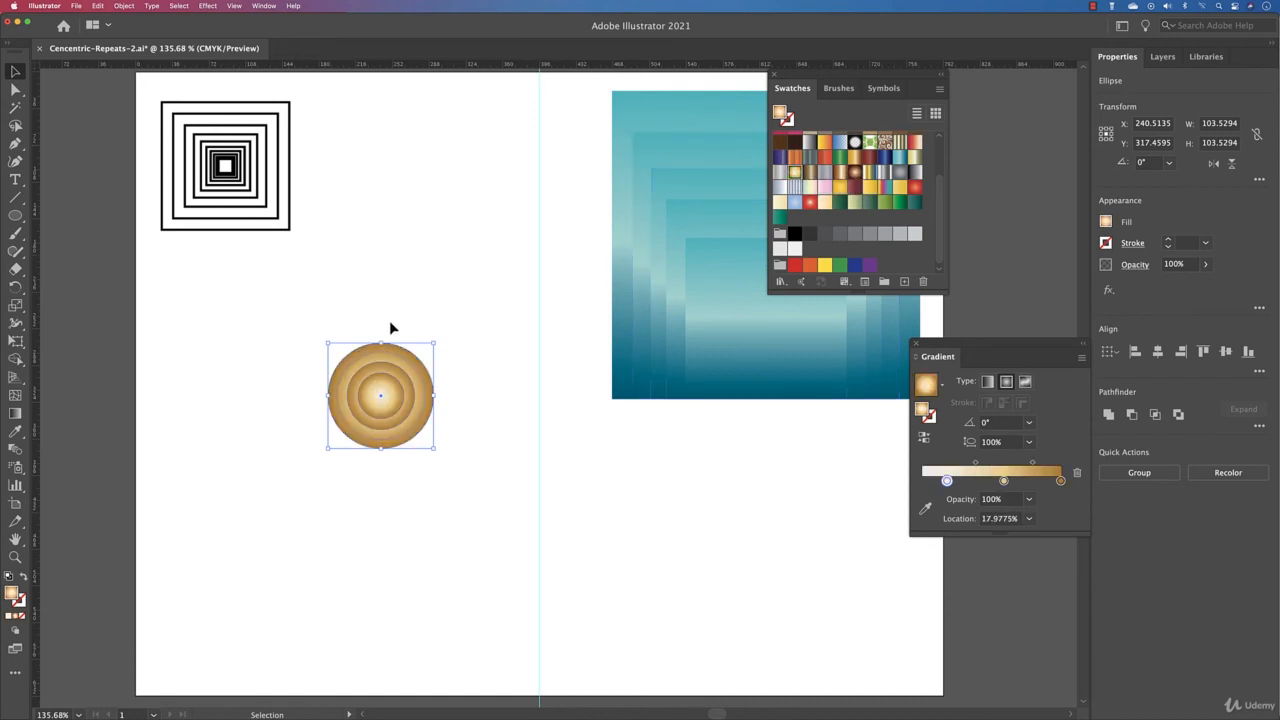
# Send the largest circle behind the other concentric circles so every ring shows
pyautogui.click(458, 320)
pyautogui.click(416, 372)
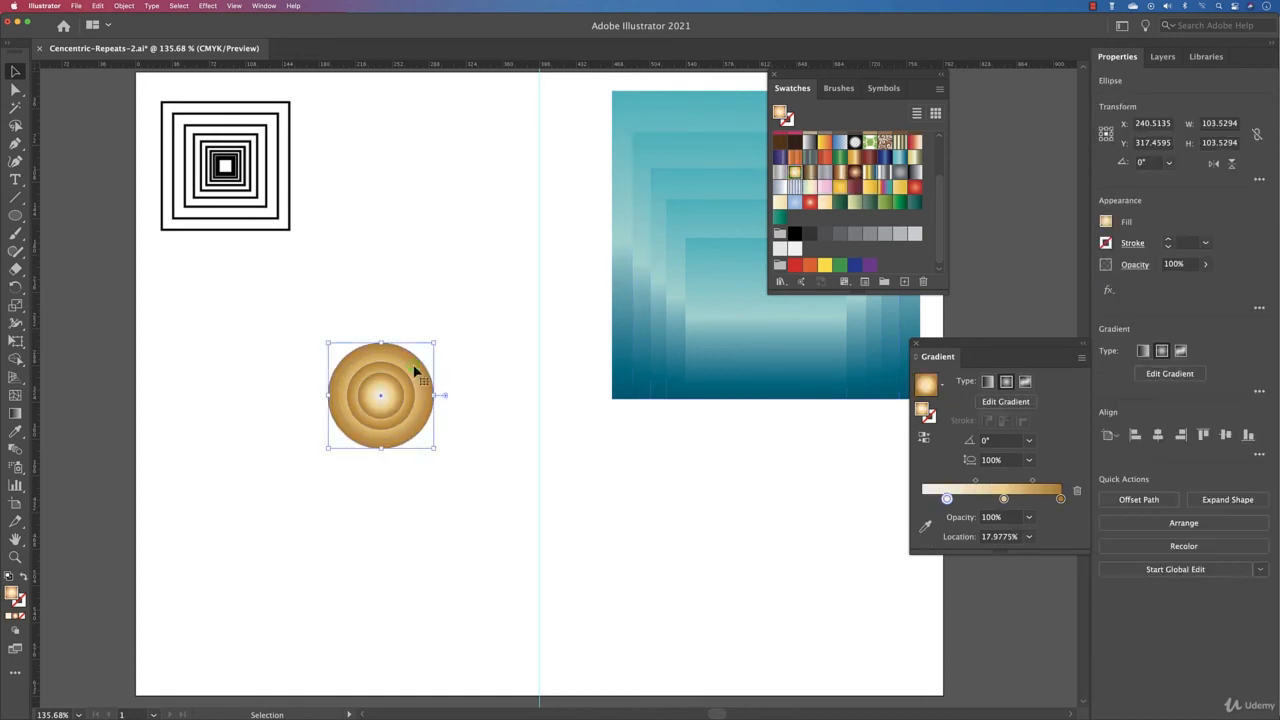
pyautogui.click(1222, 527)
pyautogui.click(1157, 561)
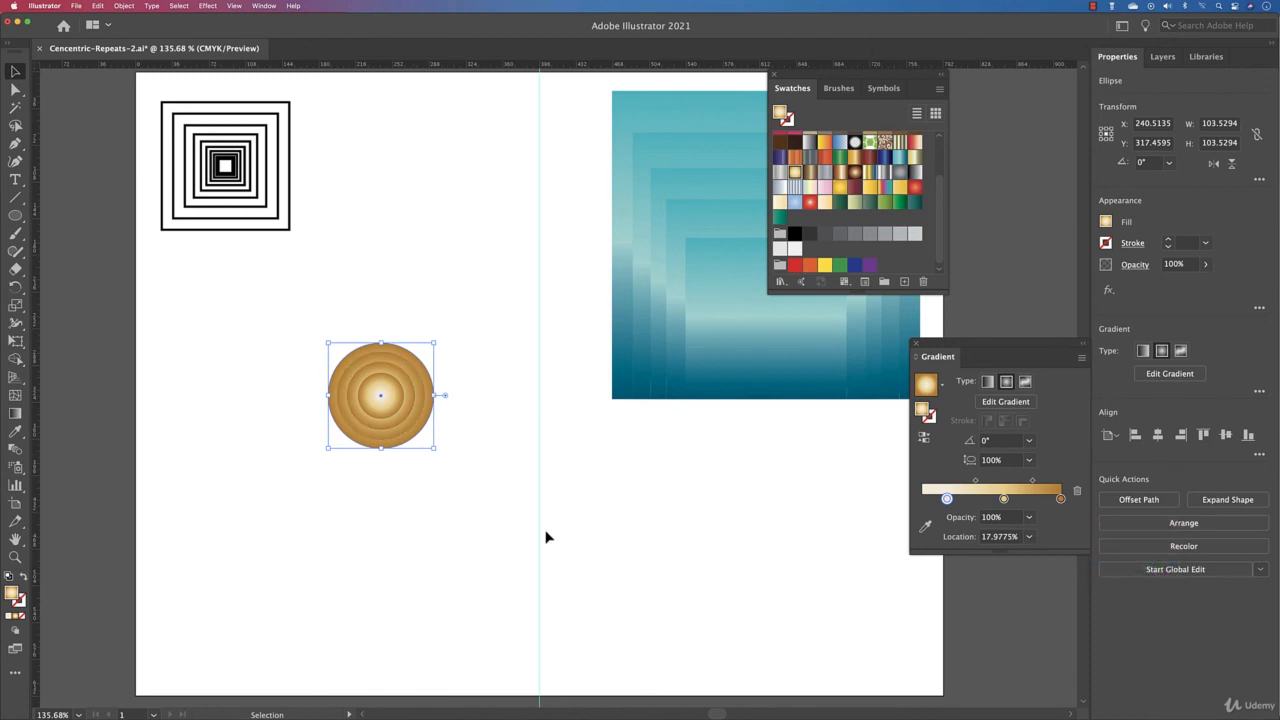
pyautogui.click(490, 518)
pyautogui.moveTo(472, 366); pyautogui.dragTo(206, 491)
pyautogui.click(386, 516)
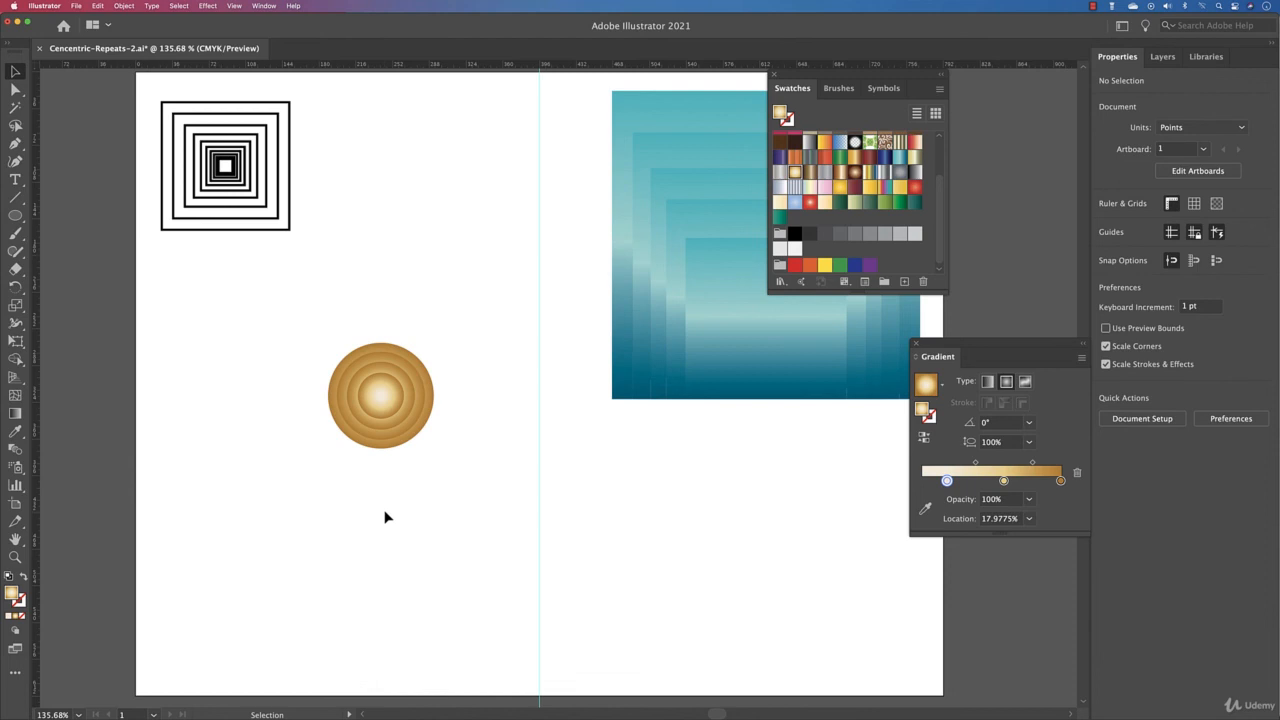
# Enlarge the concentric circles from their centre to about 220 pt and move them between the two square patterns
pyautogui.click(380, 440)
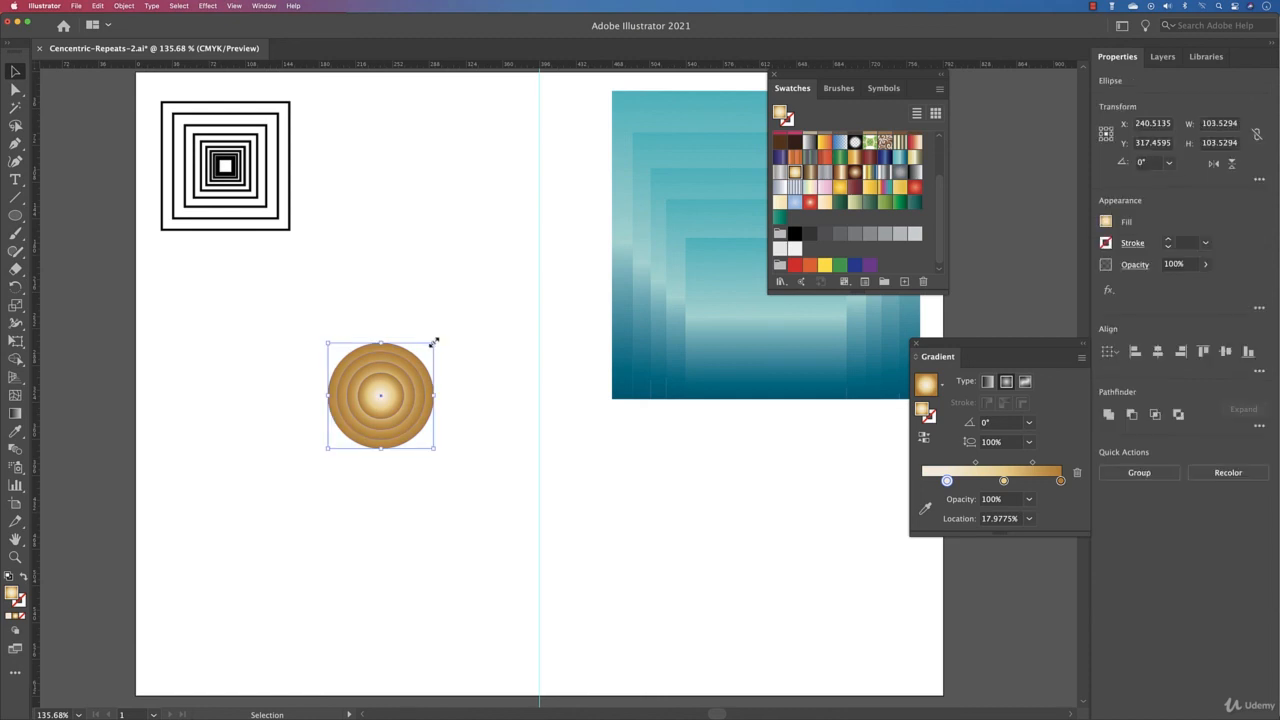
pyautogui.moveTo(433, 343); pyautogui.dragTo(513, 287)
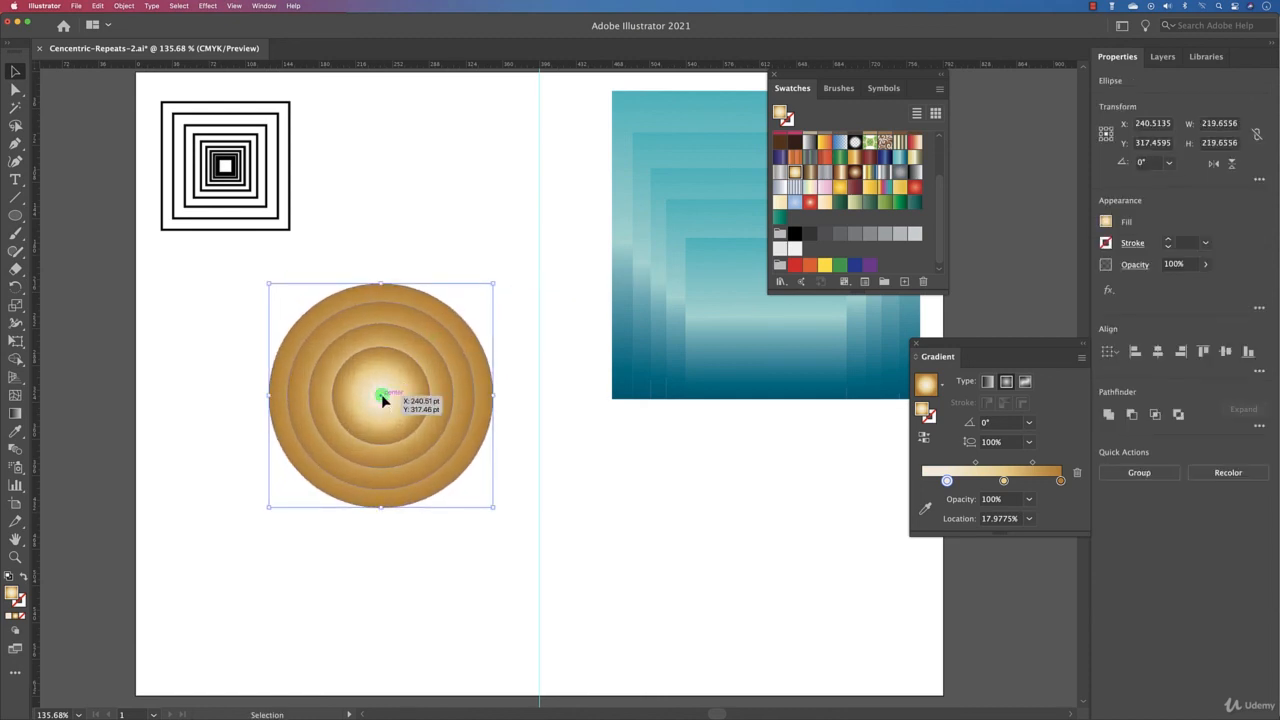
pyautogui.moveTo(385, 400); pyautogui.dragTo(475, 213)
# Remove the stroke from the centred nested squares in the artboard's upper-left corner
pyautogui.moveTo(343, 177); pyautogui.dragTo(171, 280)
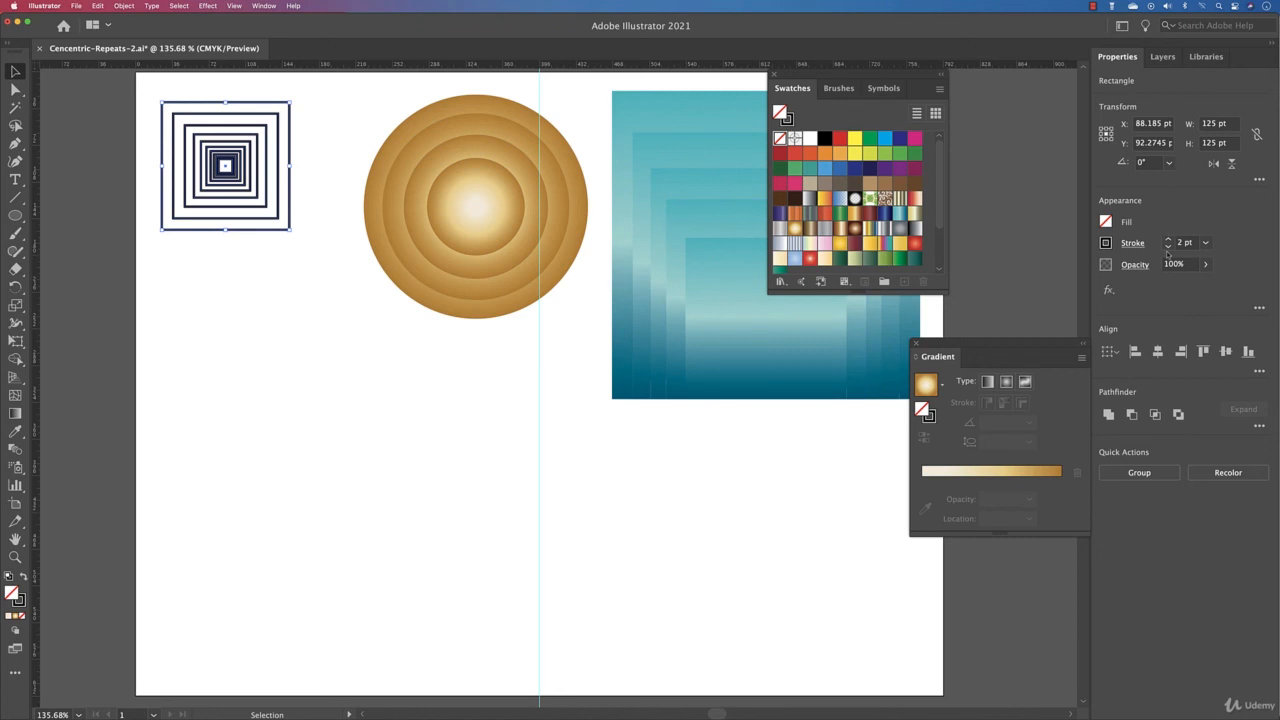
pyautogui.click(1167, 246)
pyautogui.click(1167, 246)
pyautogui.click(1167, 246)
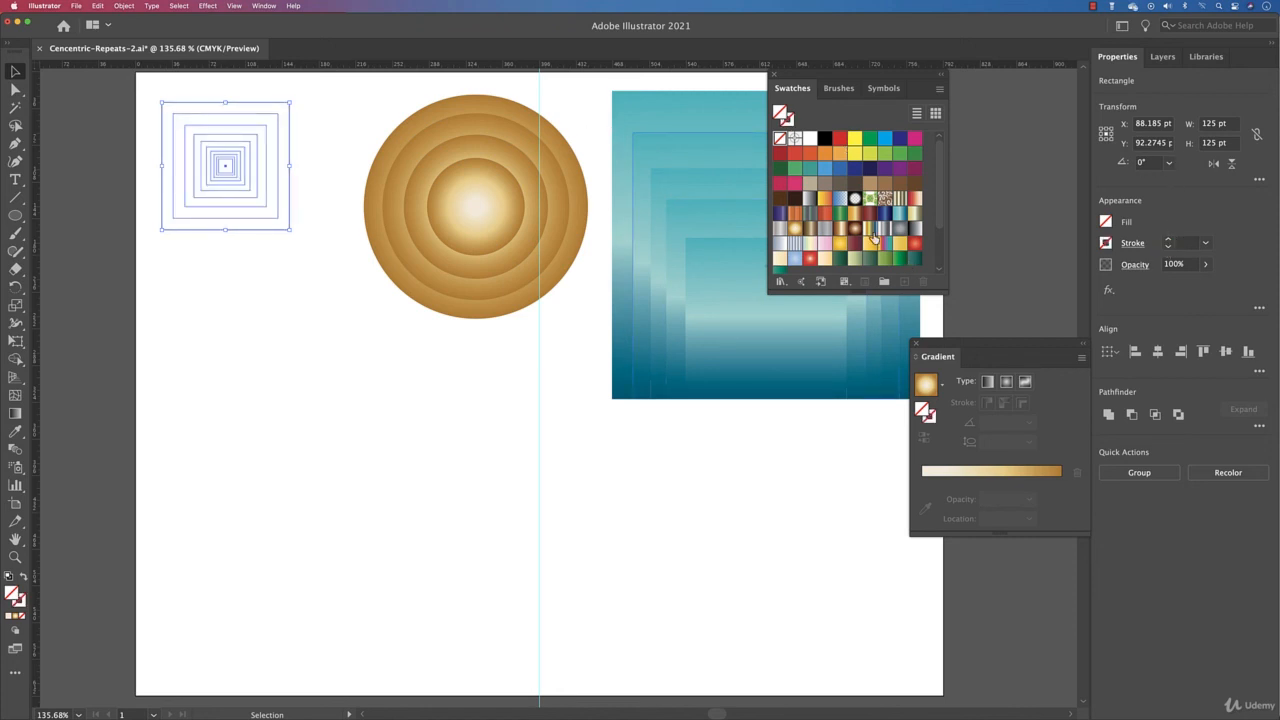
# Fill the centred nested squares in the artboard's upper-left corner with the Copper Radial gradient swatch
pyautogui.click(855, 230)
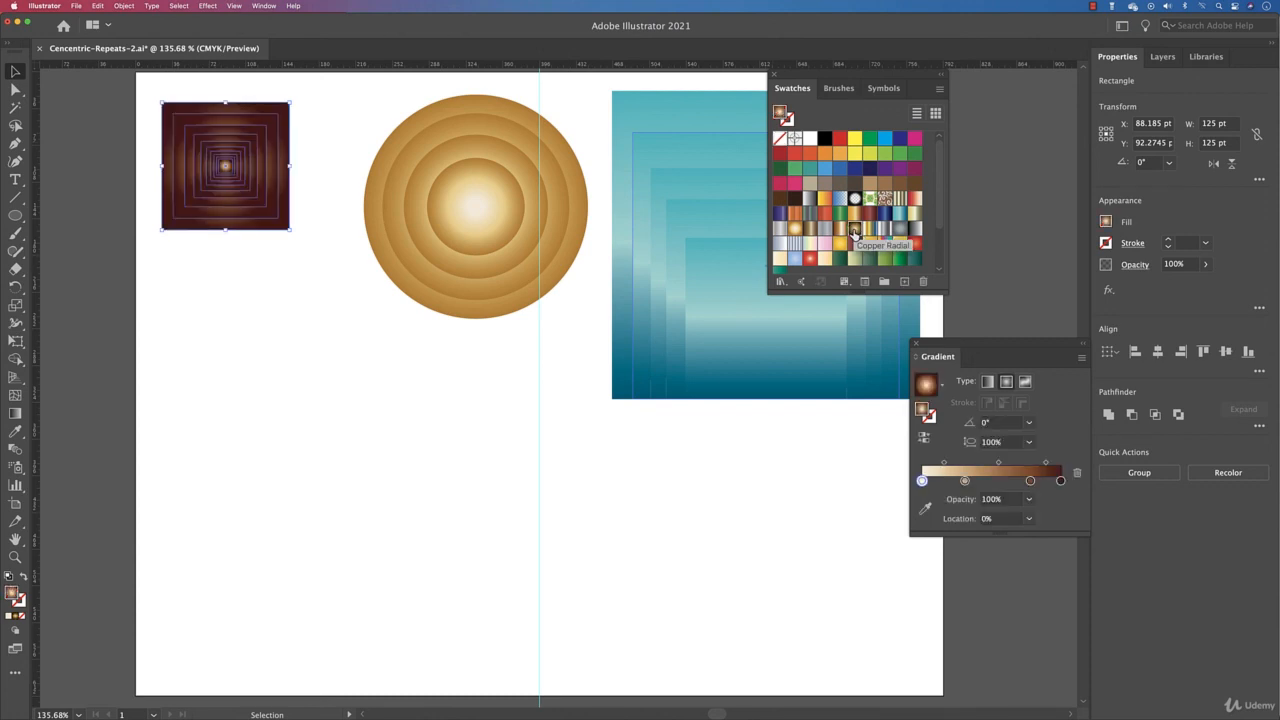
pyautogui.click(262, 277)
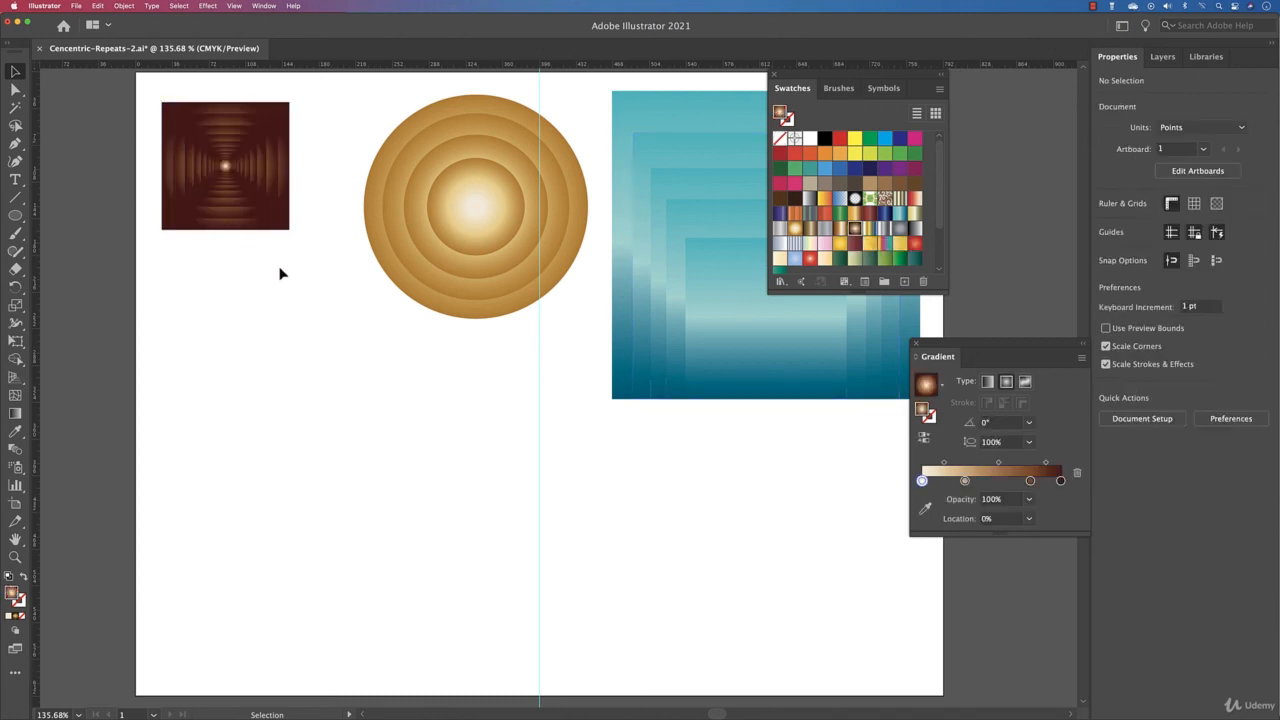
# Enlarge the copper nested squares from their centre to about 179 pt and move them down so they sit level with the concentric circles
pyautogui.press('space')
pyautogui.moveTo(712, 272); pyautogui.dragTo(656, 276)
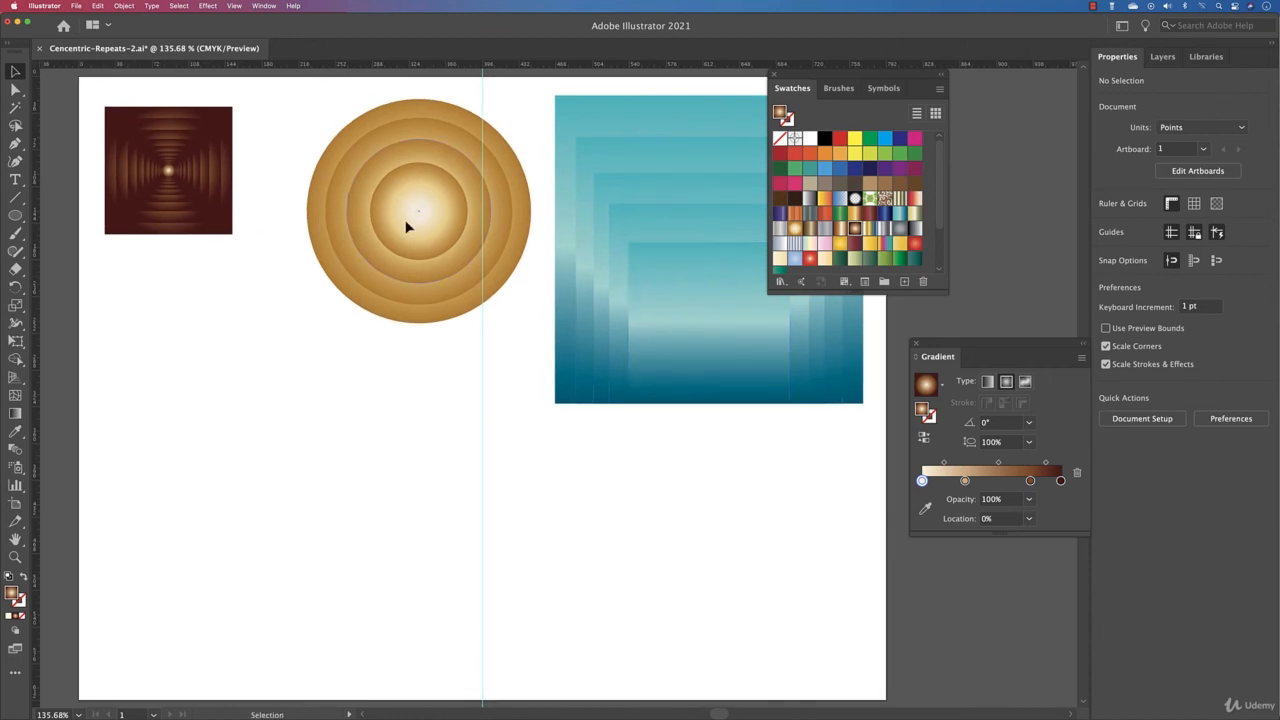
pyautogui.click(258, 150)
pyautogui.moveTo(258, 152); pyautogui.dragTo(151, 291)
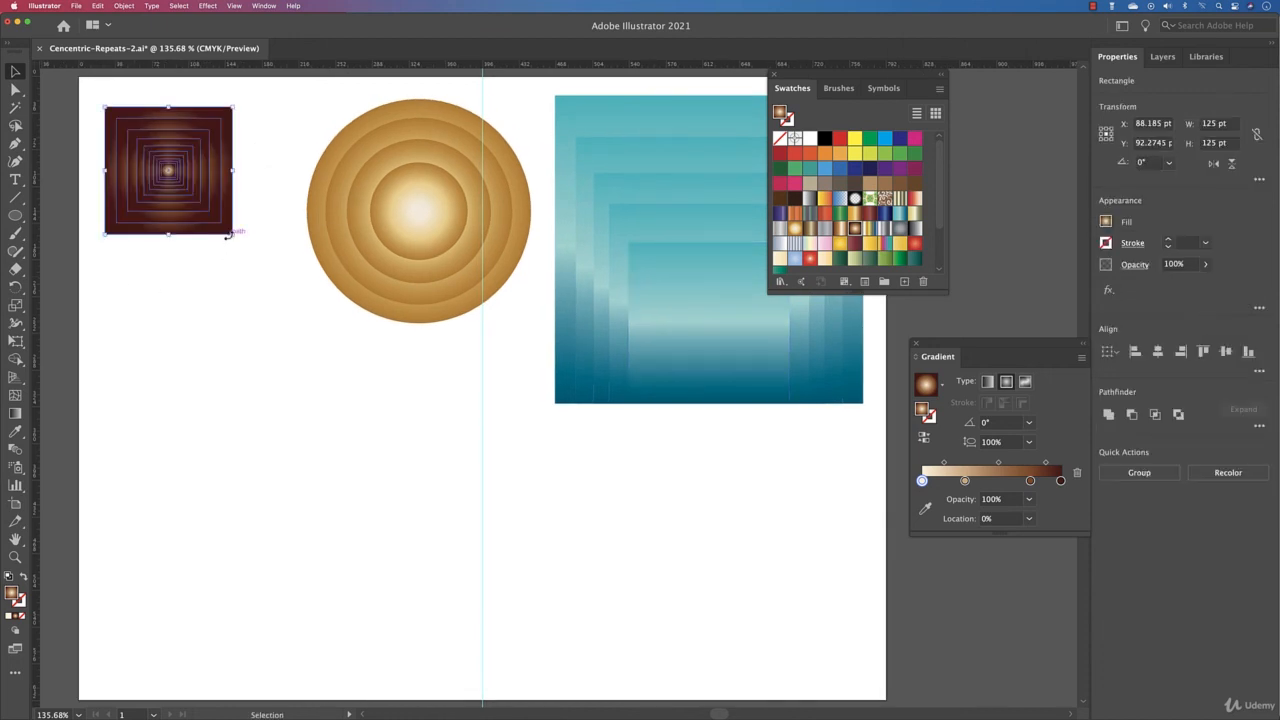
pyautogui.moveTo(232, 236); pyautogui.dragTo(260, 270)
pyautogui.moveTo(168, 172); pyautogui.dragTo(185, 218)
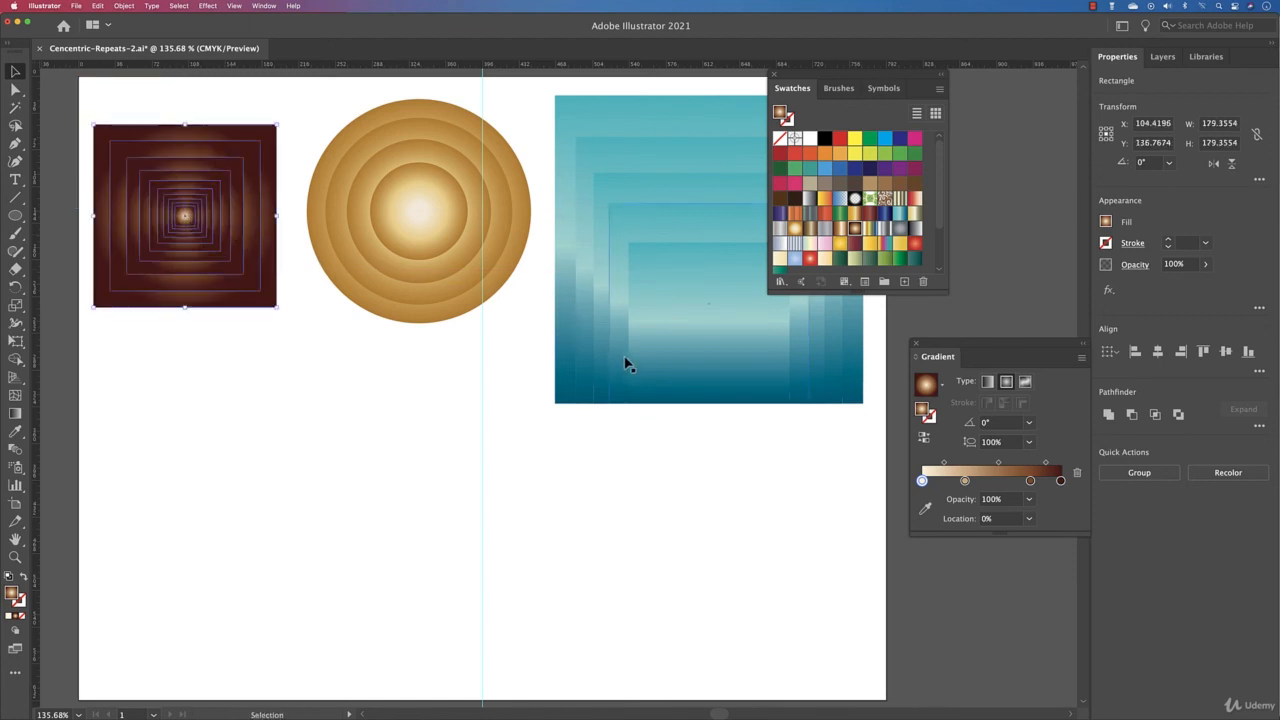
# Deselect the copper squares and close Swatches to uncover the teal square pattern
pyautogui.click(575, 442)
pyautogui.click(773, 74)
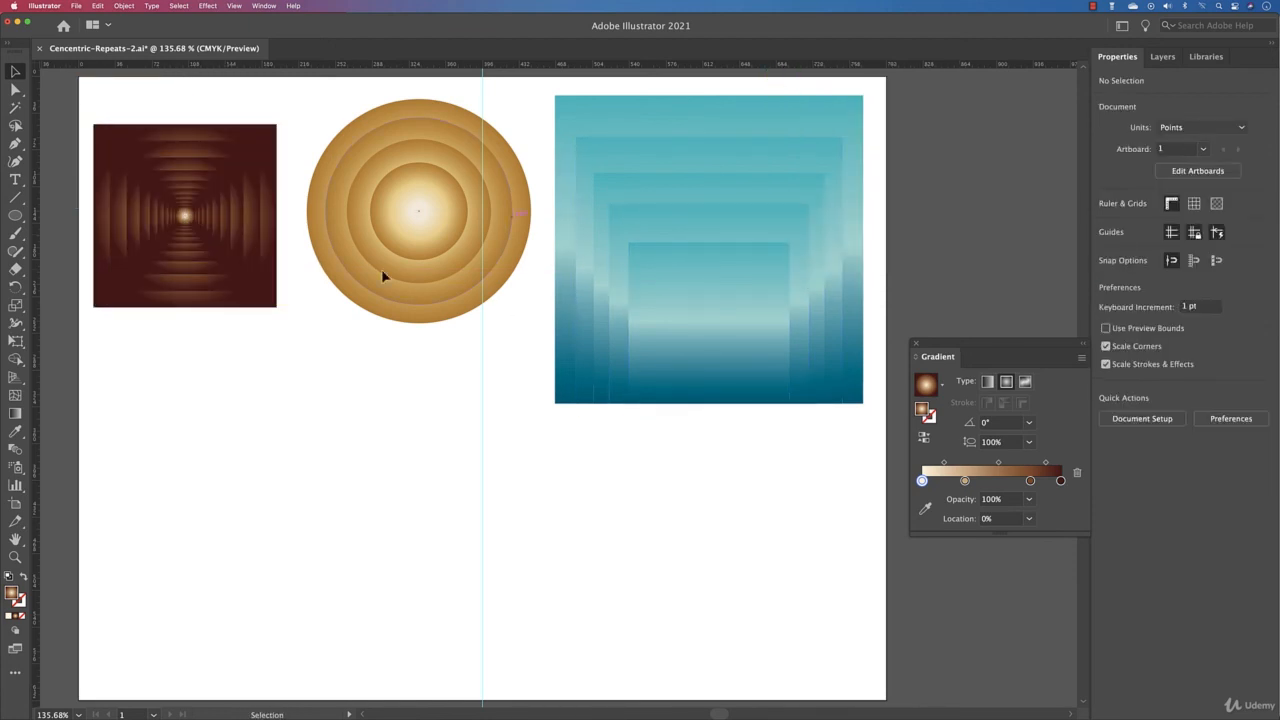